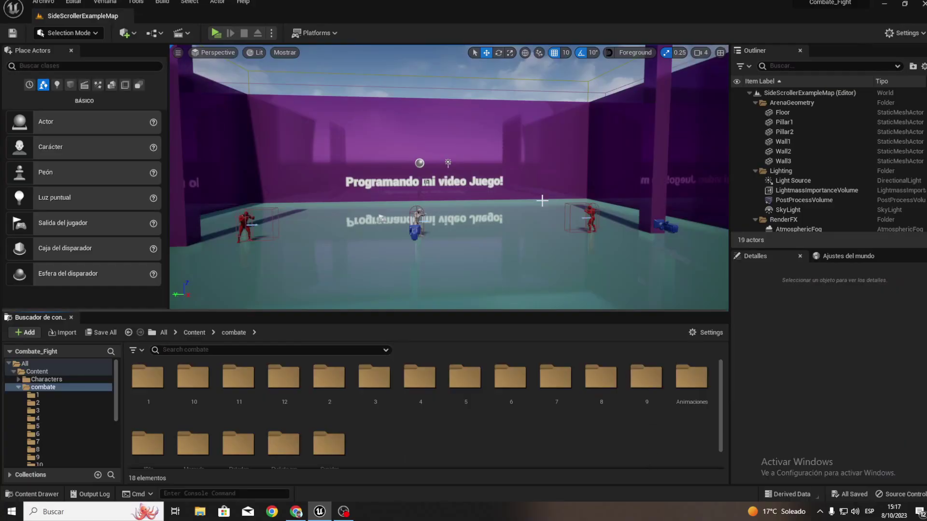
Fly the viewport around the arena toward the grey character and text.
right_click_drag(542, 200, 542, 201)
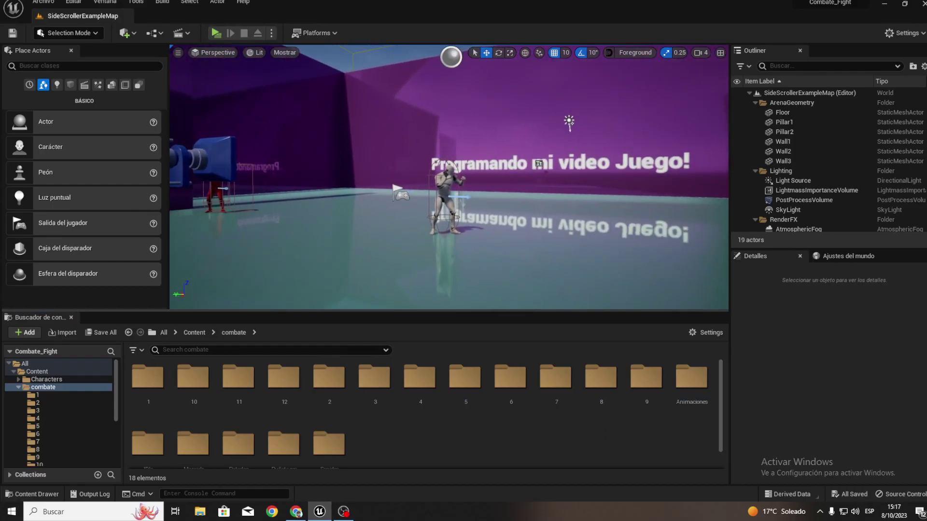
right_click_drag(542, 200, 542, 200)
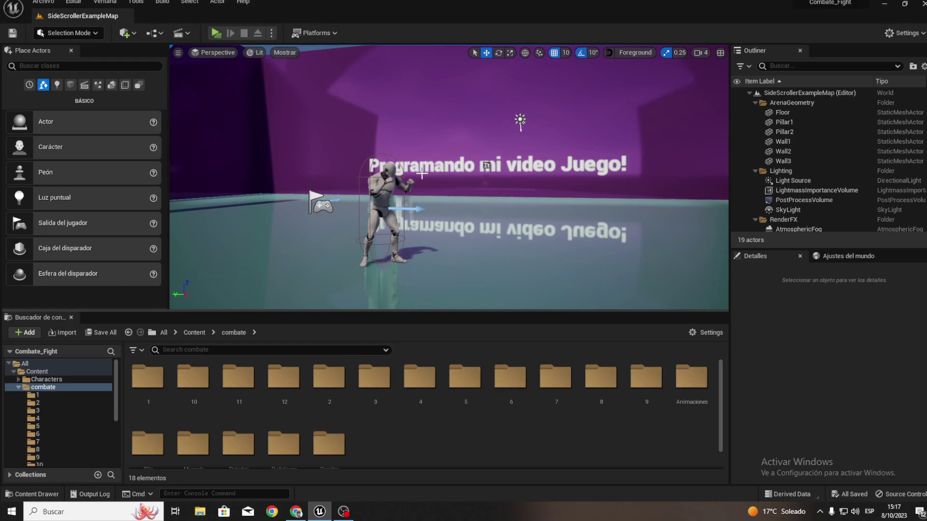
right_click_drag(422, 175, 421, 174)
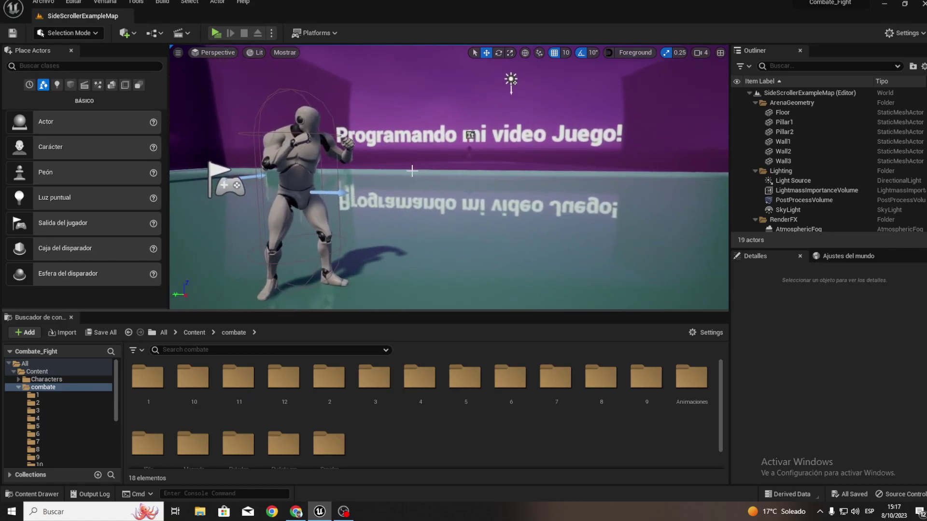
right_click_drag(390, 181, 390, 181)
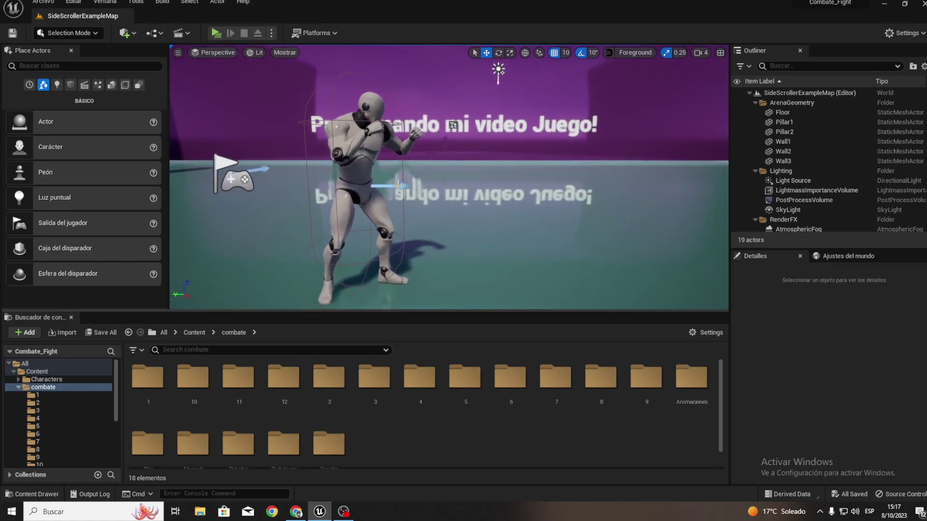
In the IDle folder, create an AnimMontage from the KB_Block_Single animation.
scroll(169, 396, "down", 1)
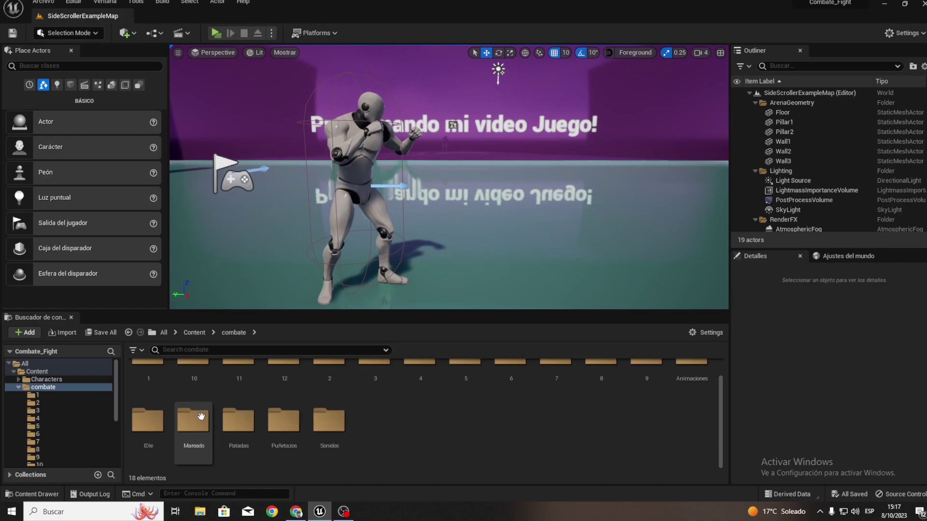
double_click(148, 419)
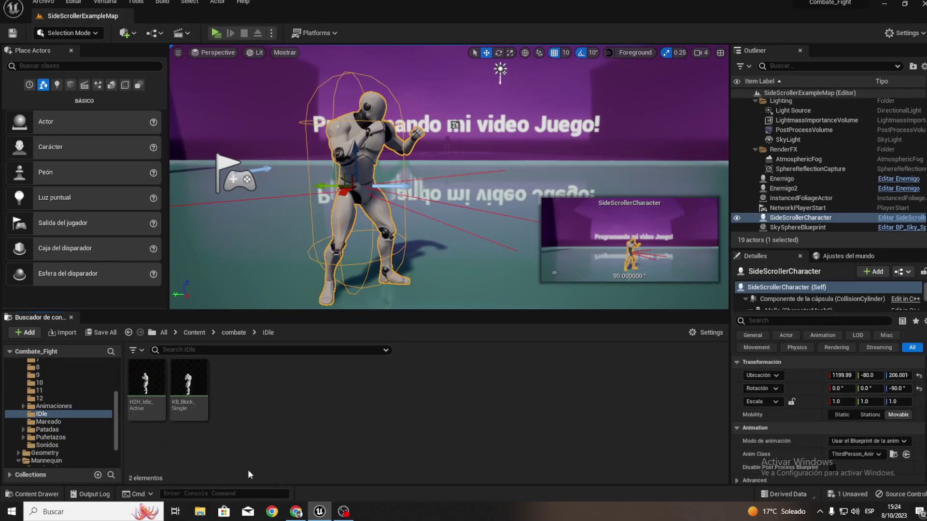
right_click(200, 386)
mouse_move(288, 44)
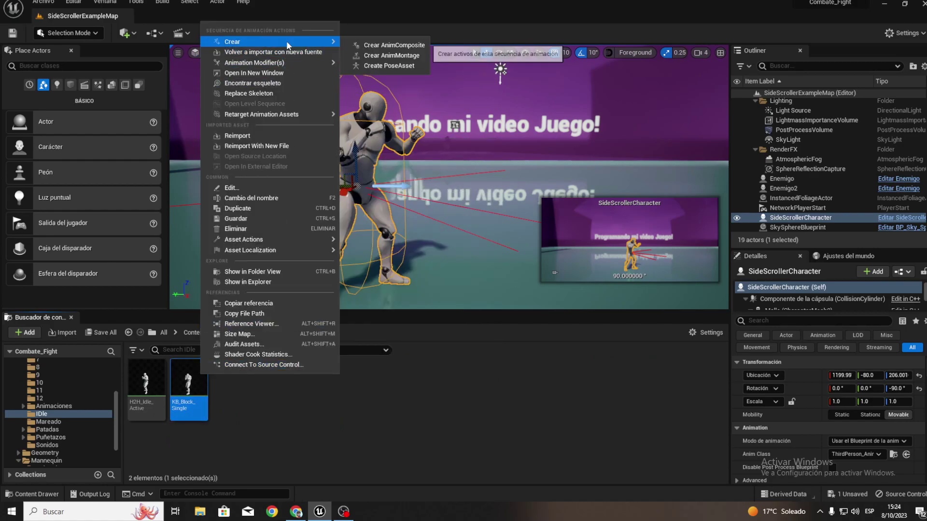
left_click(382, 55)
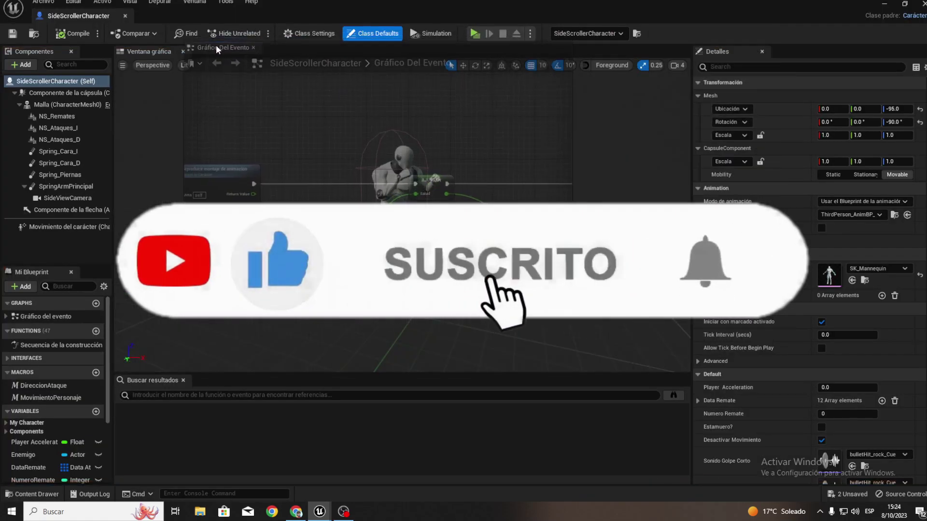
Add a BoquearAtaques action mapping bound to the H key in the project's input settings.
left_click(43, 3)
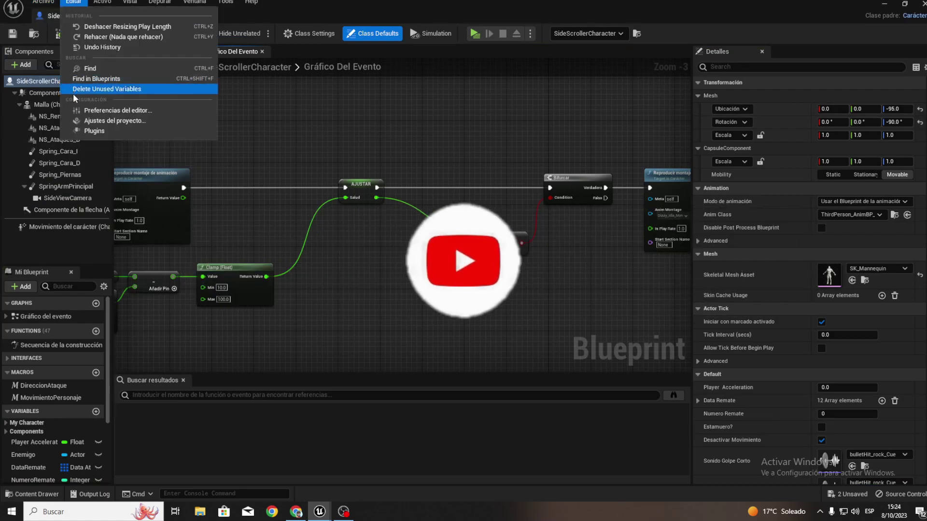
left_click(79, 120)
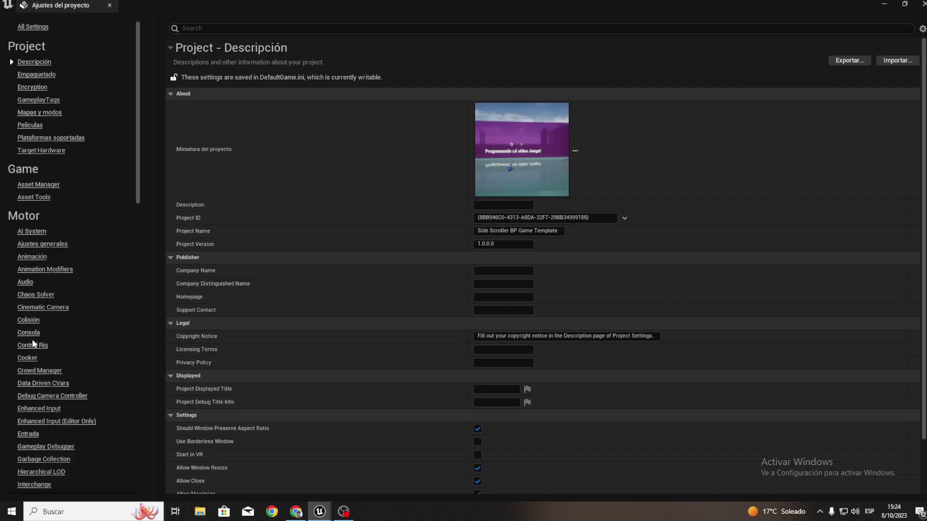
left_click(31, 432)
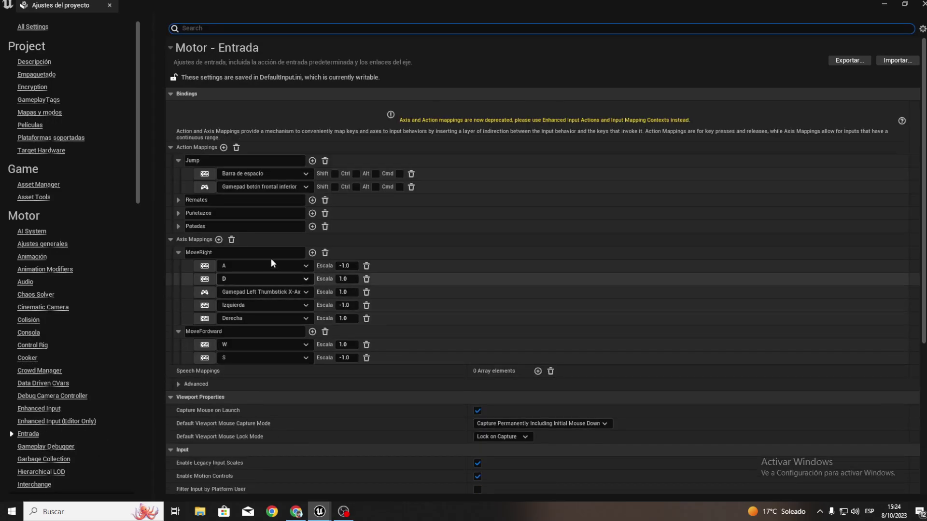
left_click(223, 148)
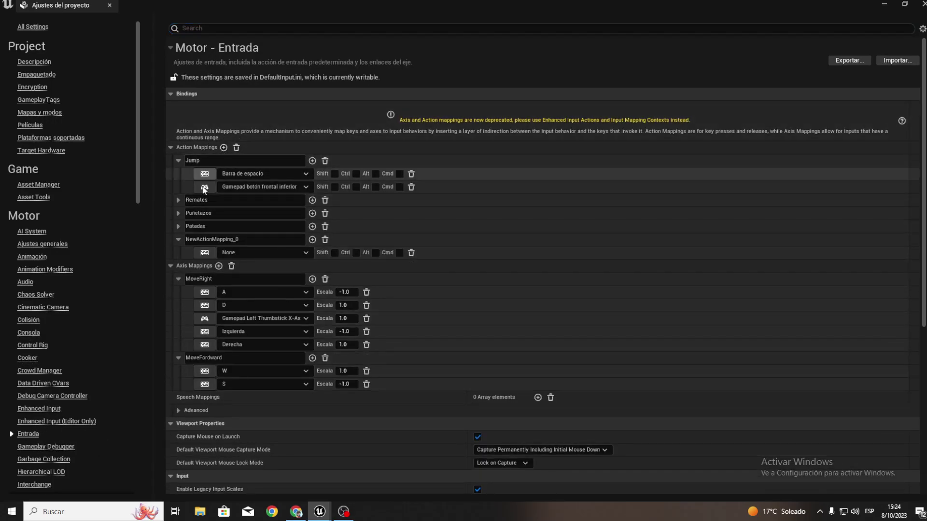
left_click(248, 238)
type("BoquearAtaques")
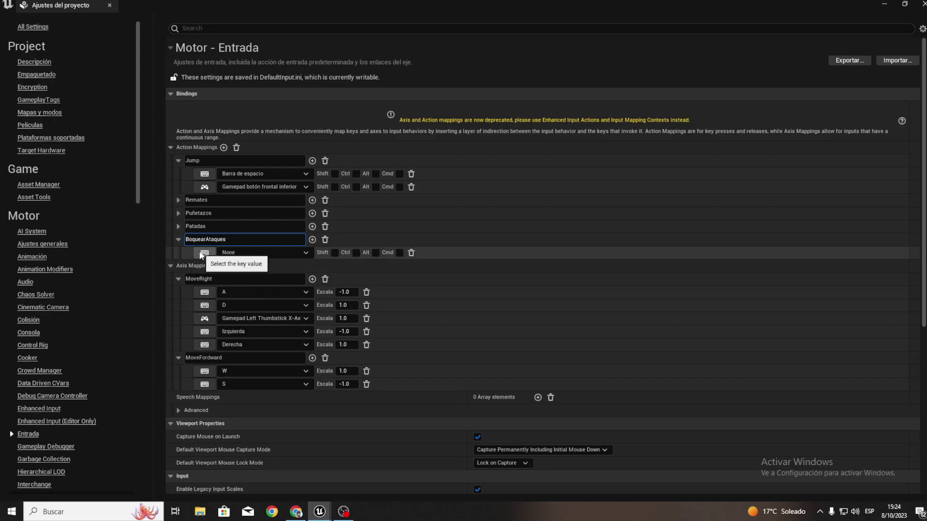
left_click(203, 253)
type("H")
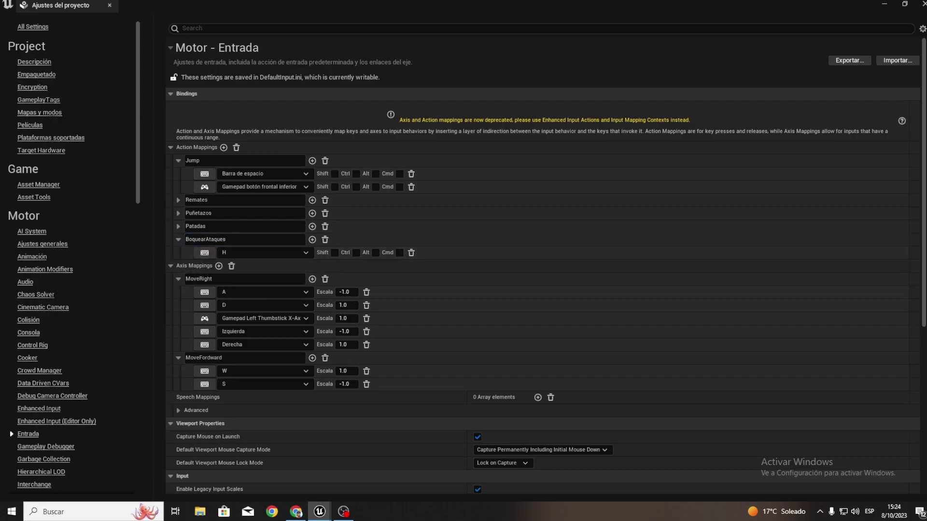
left_click(923, 4)
Zoom out the event graph and select the InputAction Remates and Is Valid nodes.
scroll(358, 277, "down", 1)
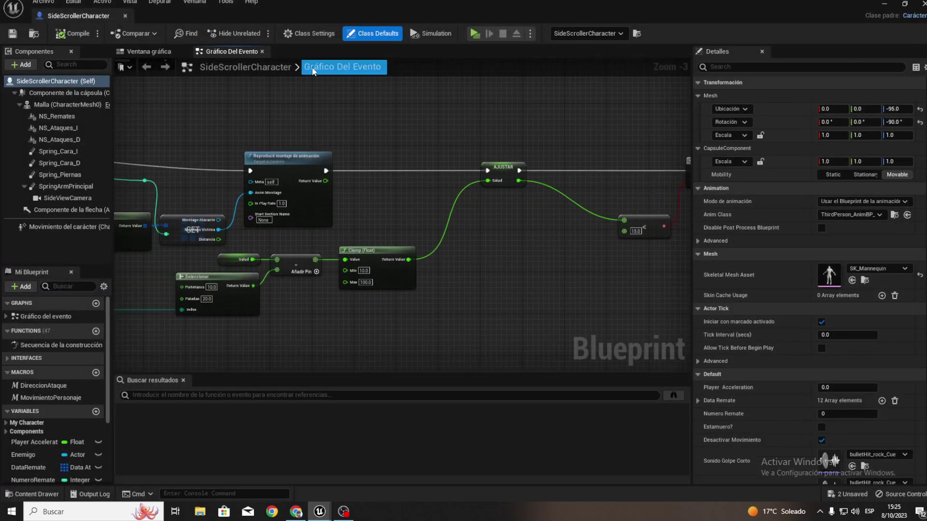
scroll(306, 258, "down", 2)
scroll(385, 213, "down", 5)
scroll(385, 213, "down", 1)
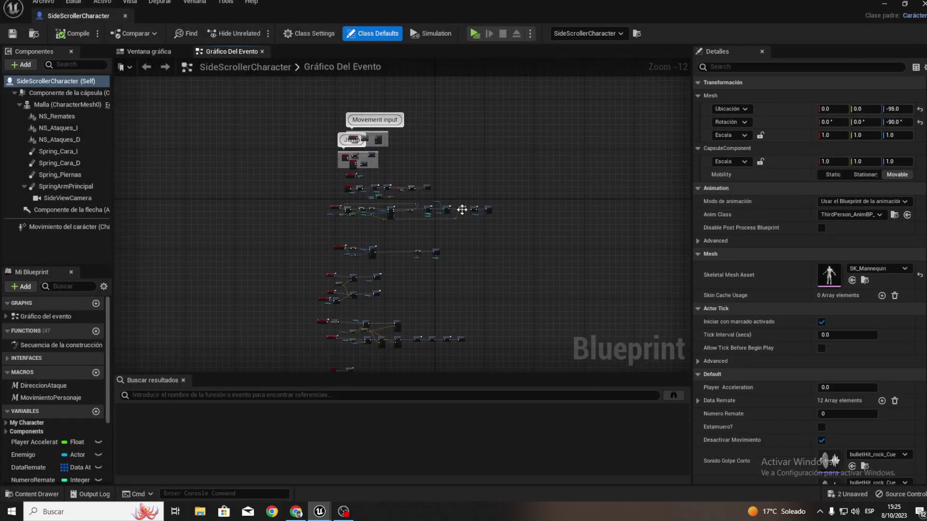
right_click_drag(461, 209, 421, 289)
scroll(421, 289, "up", 6)
scroll(347, 277, "up", 6)
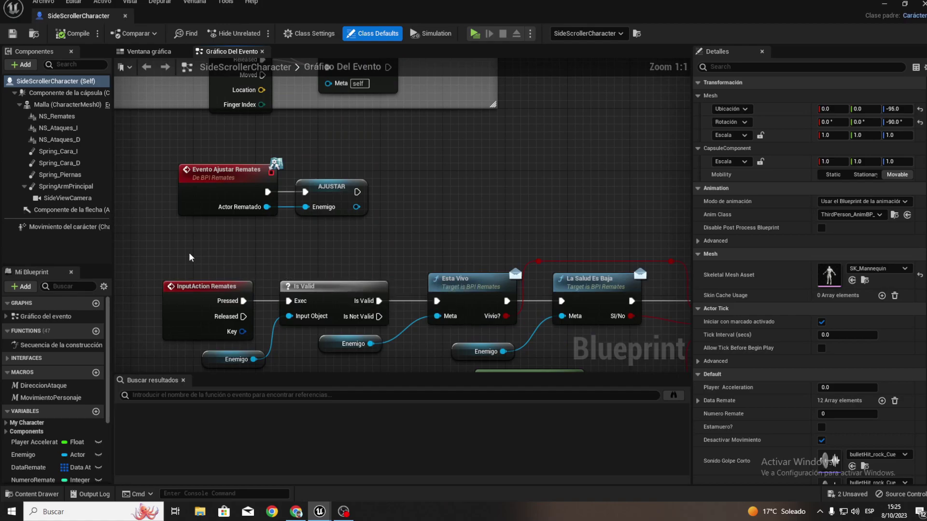
left_click_drag(189, 253, 299, 294)
Pan along the Evento Ejecutar Remate chain to survey the graph.
right_click_drag(299, 294, 398, 95)
scroll(347, 166, "down", 3)
right_click_drag(347, 166, 358, 117)
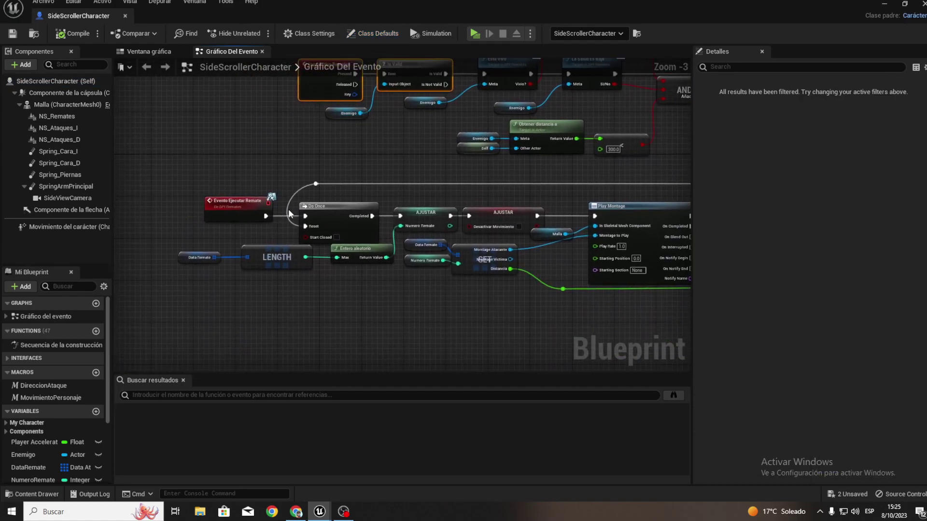
scroll(357, 118, "down", 3)
mouse_move(265, 269)
right_mouse_down()
mouse_move(264, 178)
mouse_move(286, 63)
right_mouse_up()
scroll(268, 191, "up", 5)
scroll(272, 208, "down", 3)
scroll(258, 187, "down", 2)
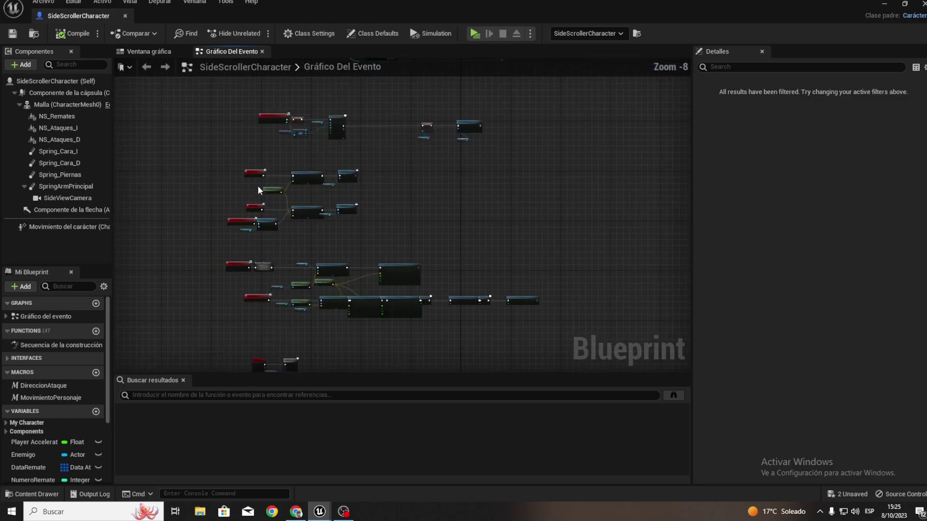
scroll(289, 208, "down", 2)
Move the Movement input and Jump comment groups higher, clearing space above Evento Ajustar Remates.
right_click_drag(303, 204, 402, 284)
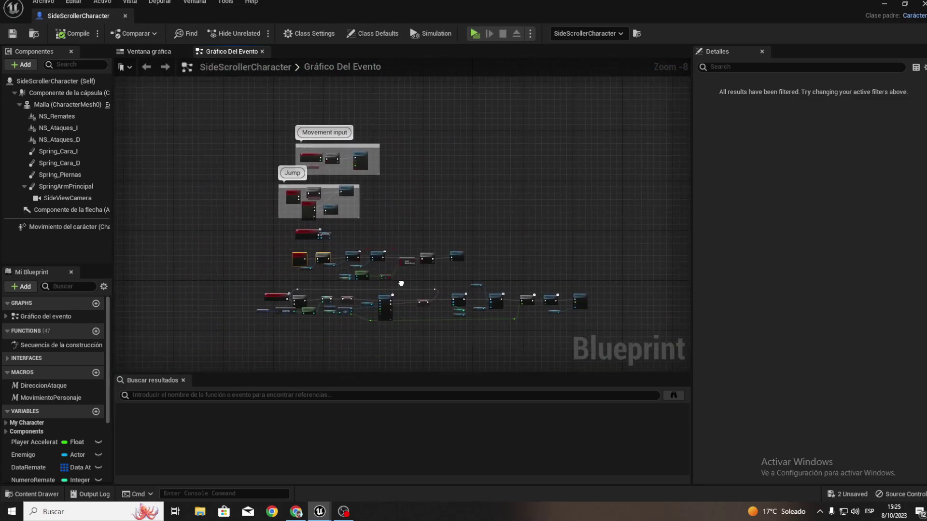
left_click_drag(234, 118, 375, 224)
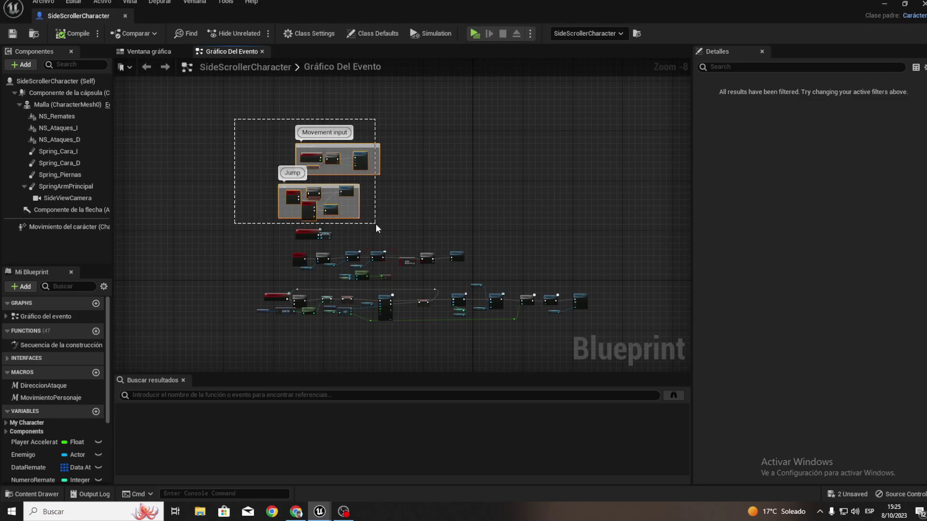
left_click_drag(313, 200, 317, 130)
scroll(315, 216, "up", 8)
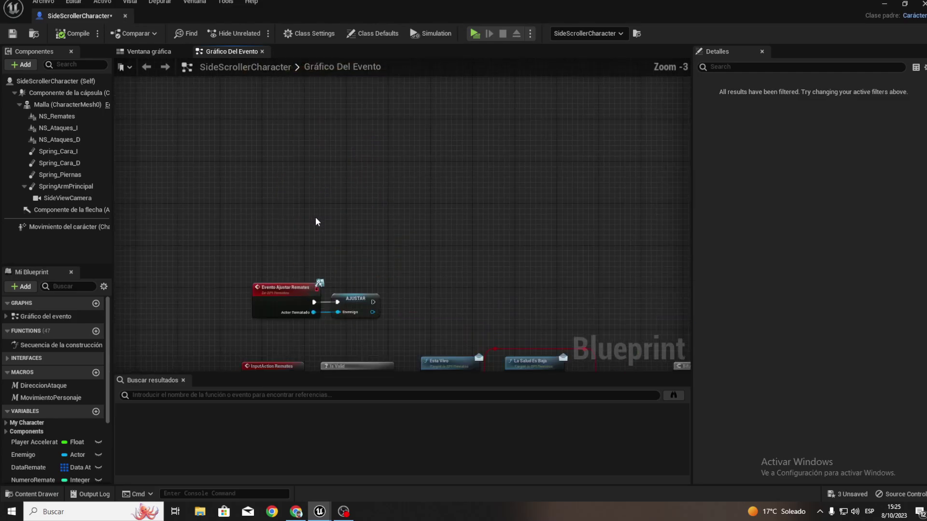
right_click_drag(247, 247, 311, 106)
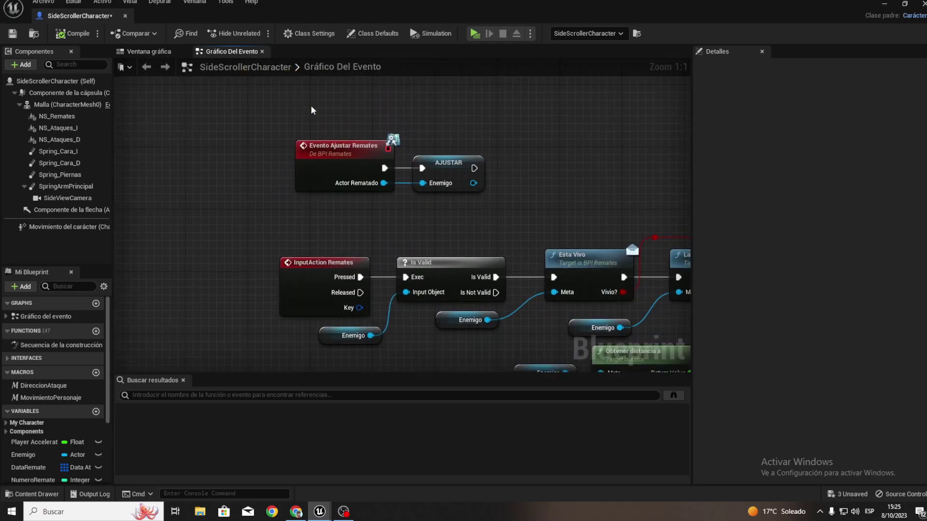
left_click_drag(310, 106, 439, 157)
right_click_drag(438, 157, 408, 307)
Search the graph's node list for 'bloquear', trimming it back to 'bloque'.
left_click(284, 193)
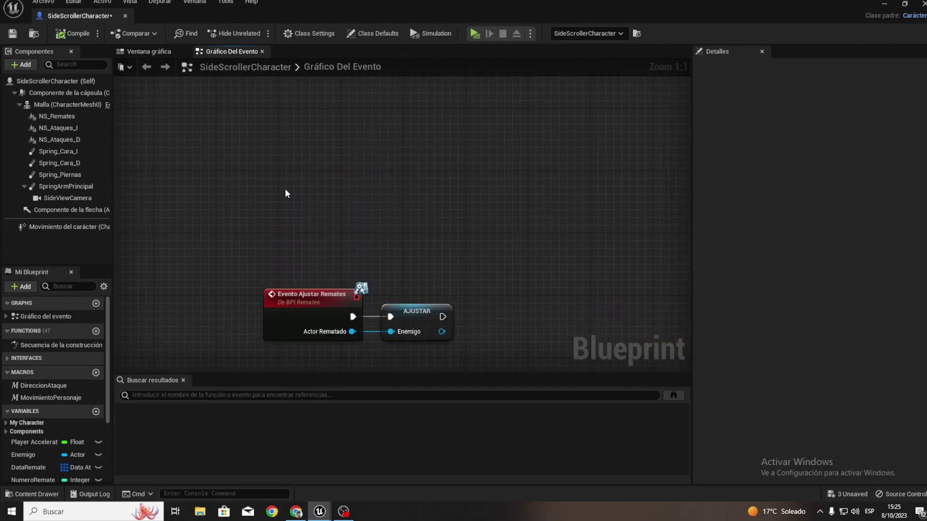
right_click(289, 170)
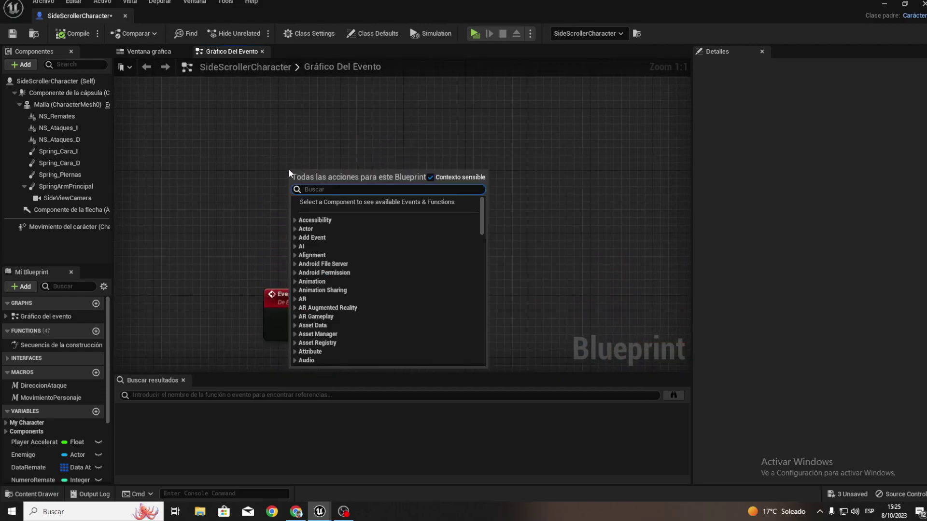
type("bloquear")
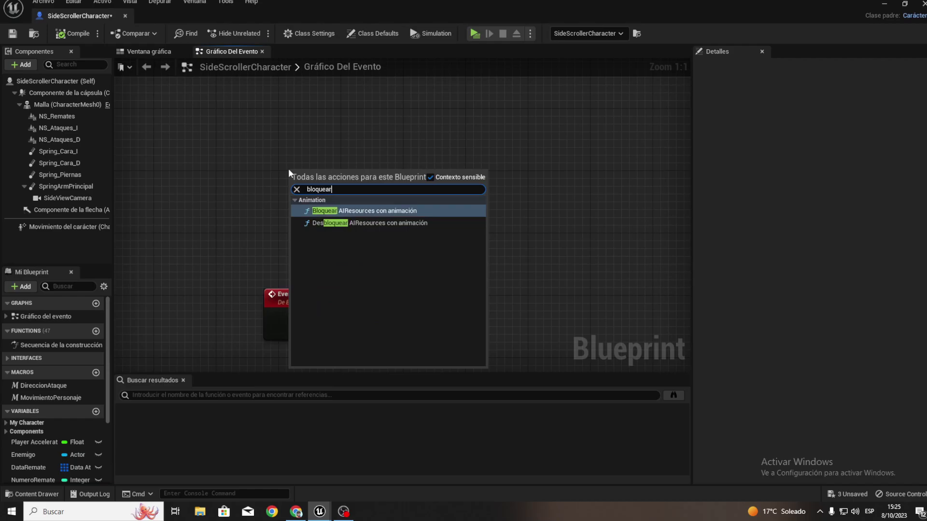
key("BackSpace")
type("a")
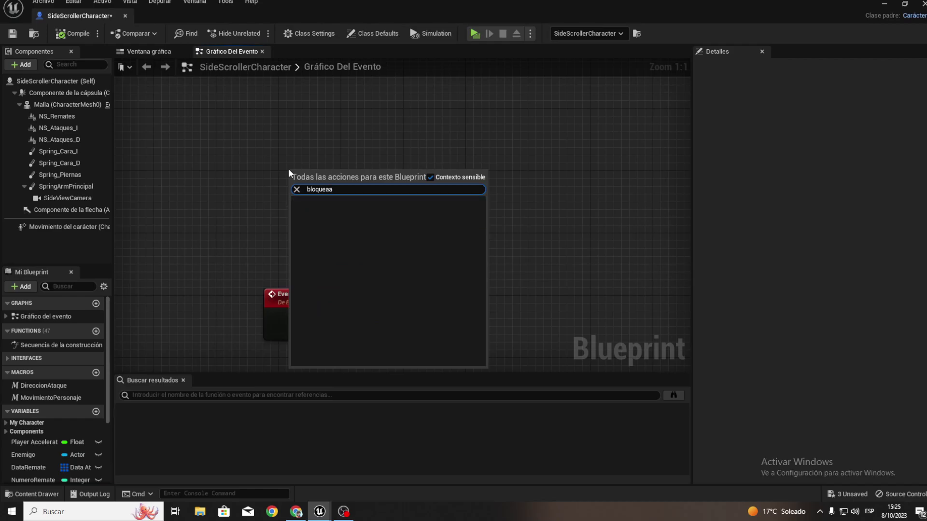
key("BackSpace")
key("BackSpace")
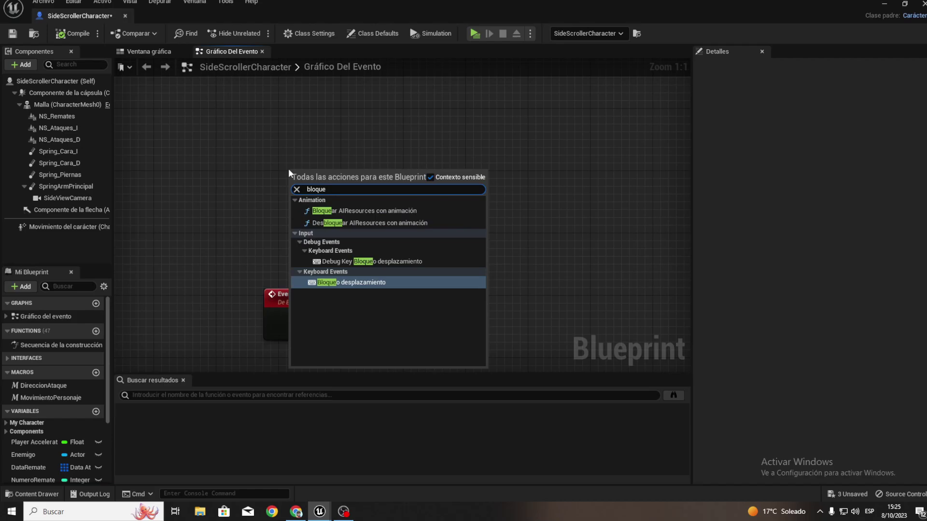
Rename the BoquearAtaques action mapping to BloquearAtaques in the input settings.
left_click(79, 2)
left_click(82, 117)
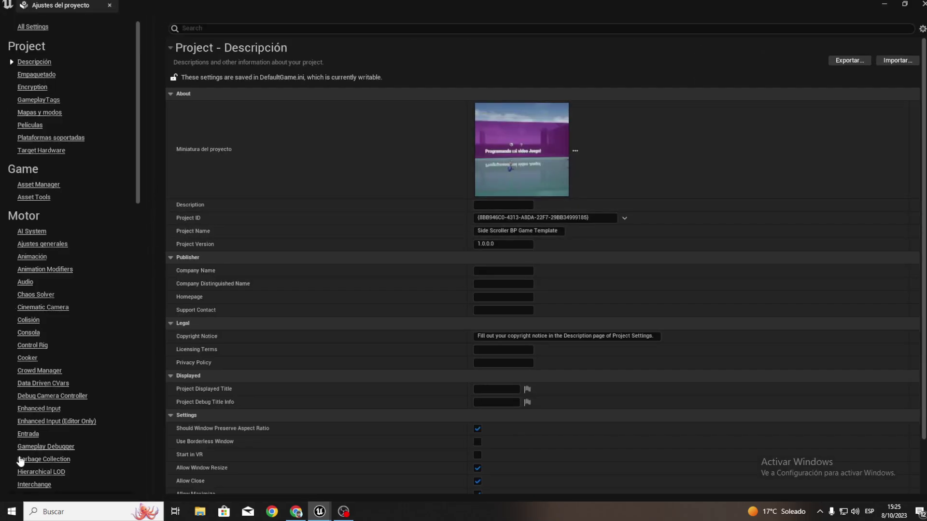
left_click(26, 434)
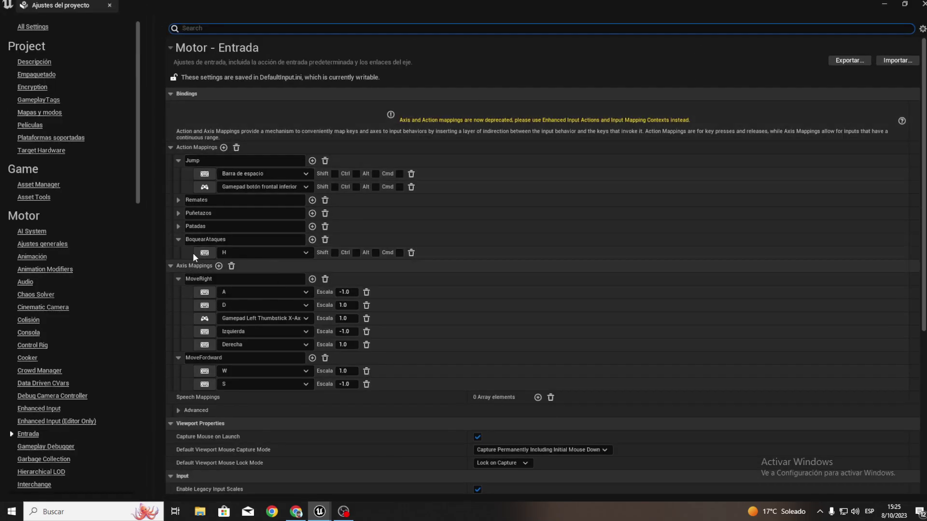
left_click(194, 239)
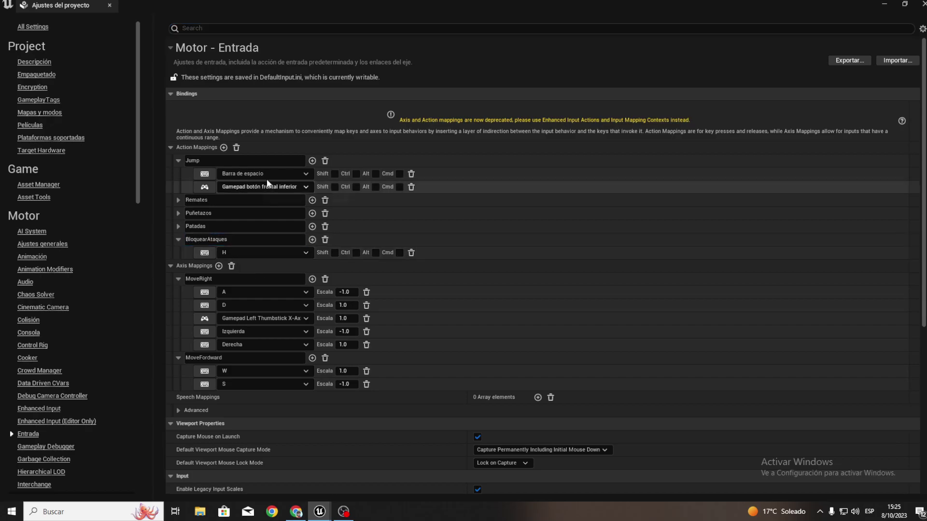
left_click(924, 4)
right_click_drag(263, 214, 261, 211)
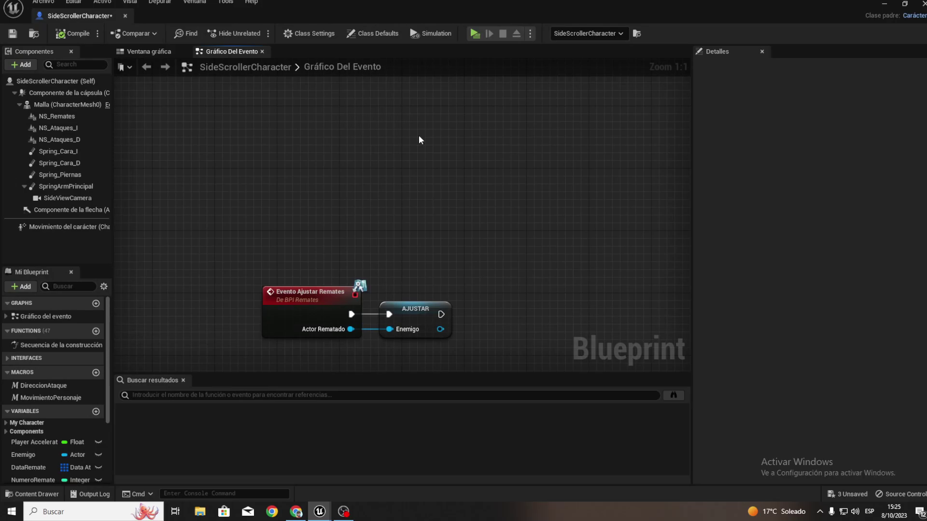
Add an InputAction BloquearAtaques event and a Play Montage node on the Malla mesh.
right_click_drag(292, 153, 291, 151)
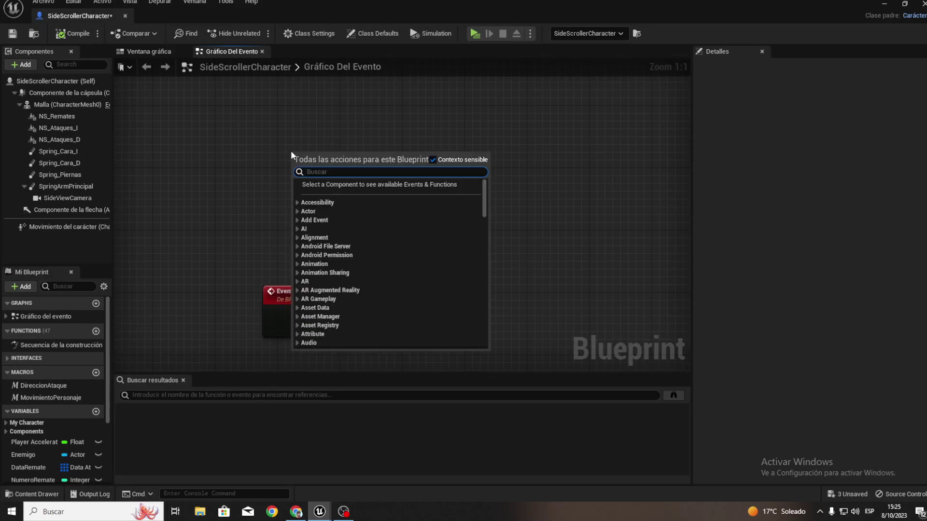
type("bloquear")
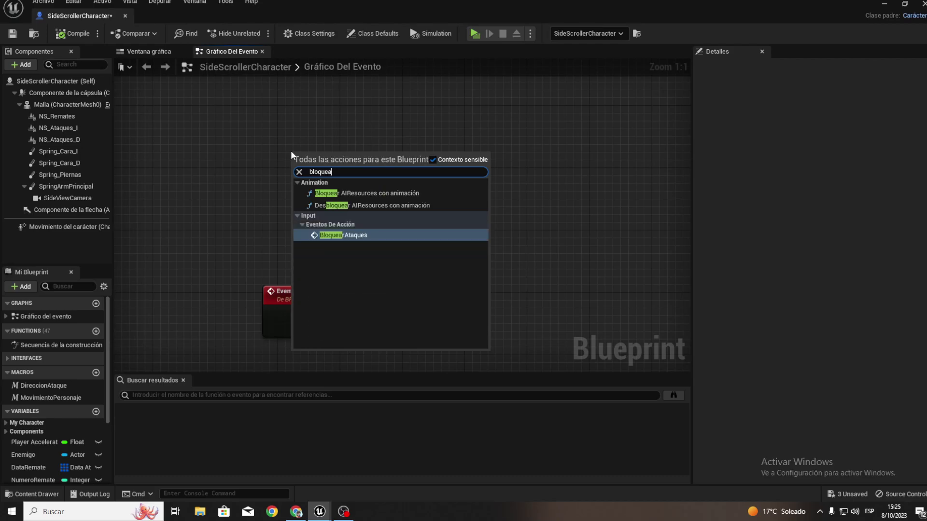
key("Return")
left_click_drag(306, 149, 189, 184)
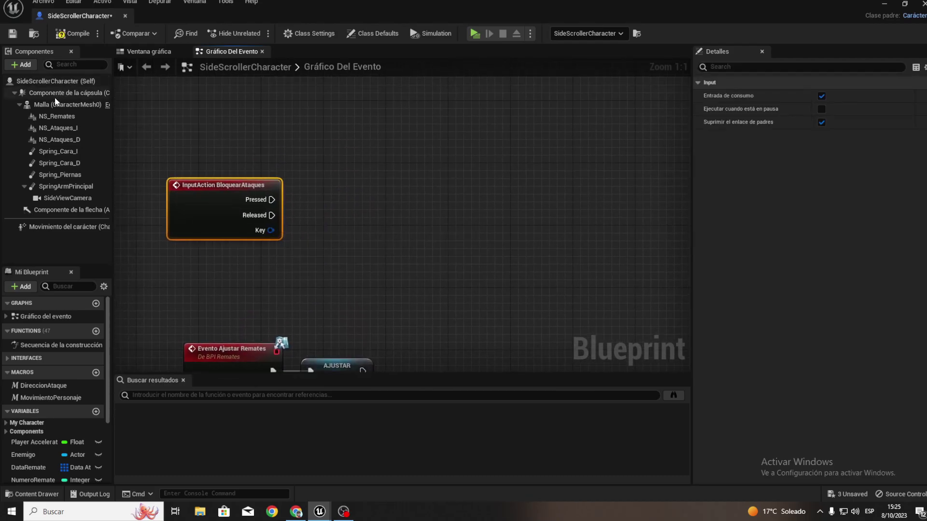
left_click_drag(68, 104, 341, 169)
type("playm")
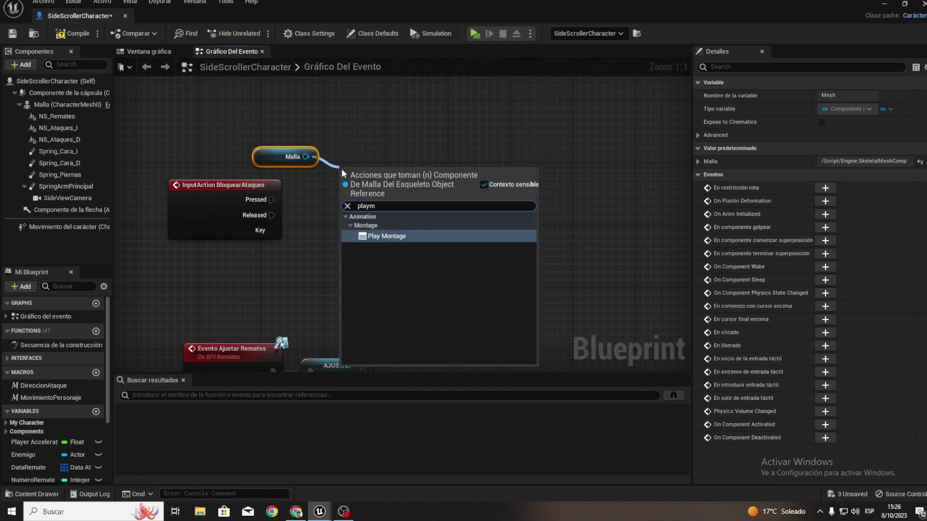
key("Return")
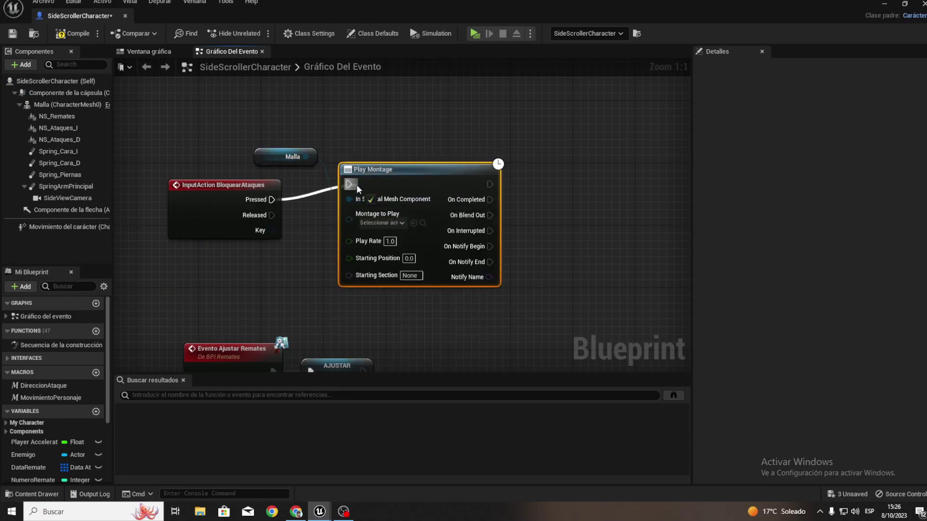
Wire Pressed into Play Montage, align the nodes, and set Montage to Play to KB_Block_Single_Montage.
left_click_drag(272, 199, 349, 184)
left_click_drag(222, 158, 437, 214)
key("q")
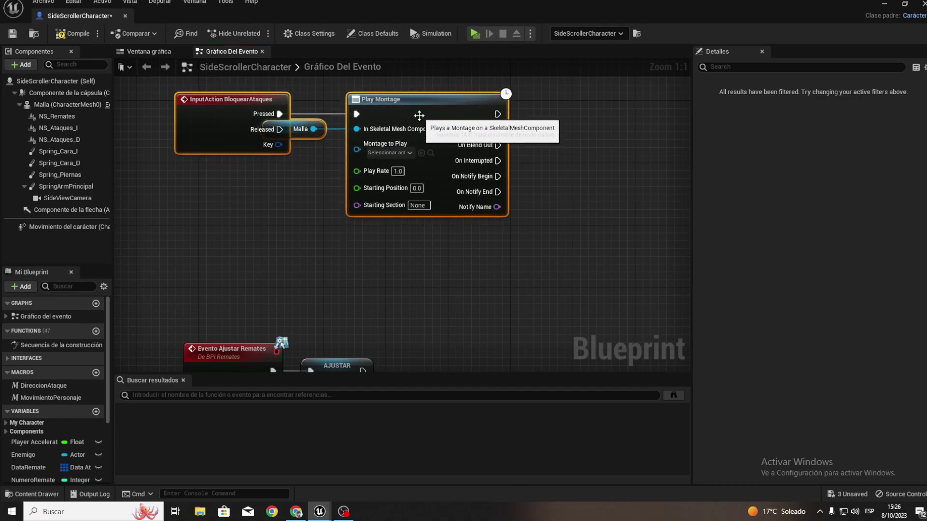
right_click_drag(198, 220, 290, 229)
left_click_drag(290, 230, 243, 231)
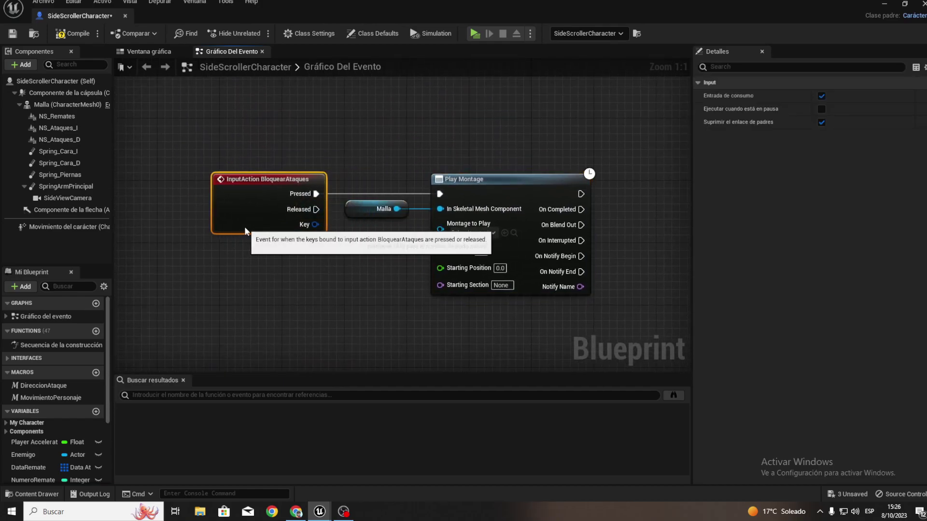
right_click_drag(350, 271, 300, 272)
left_click(883, 7)
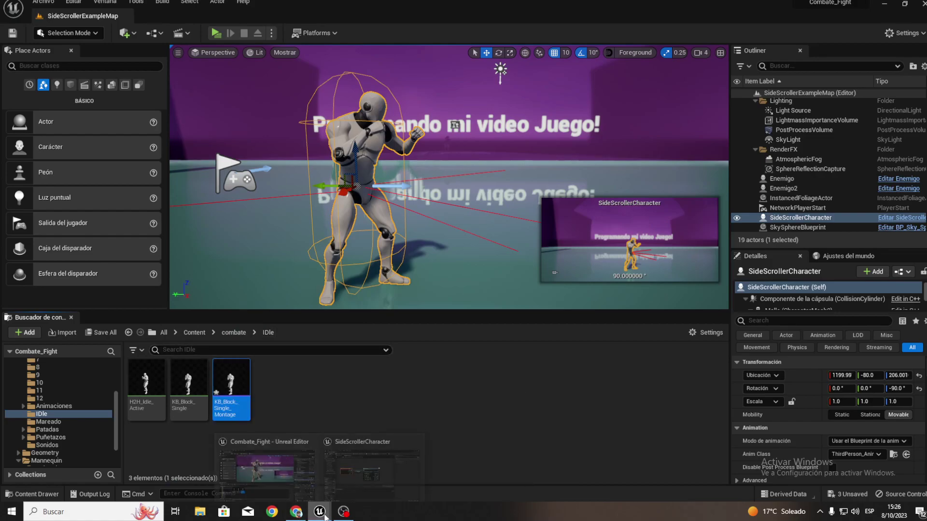
key("alt+Tab")
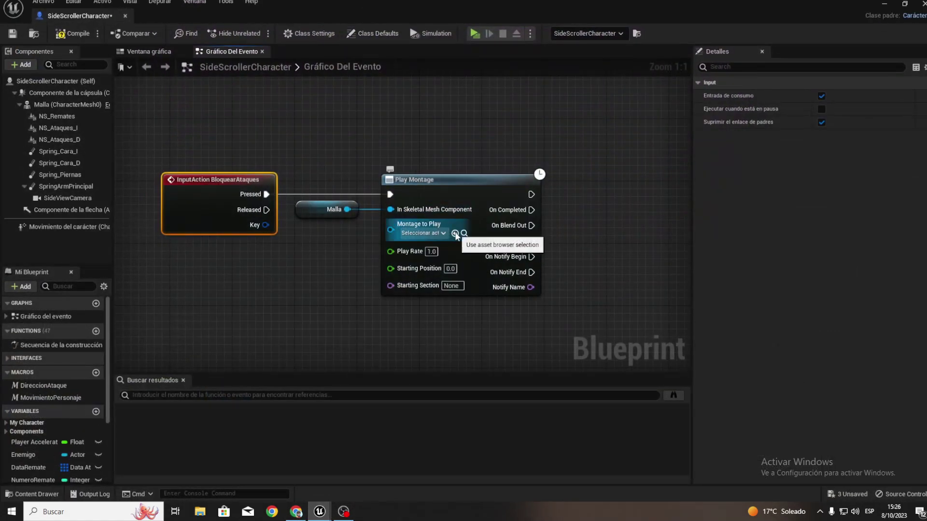
left_click(218, 258)
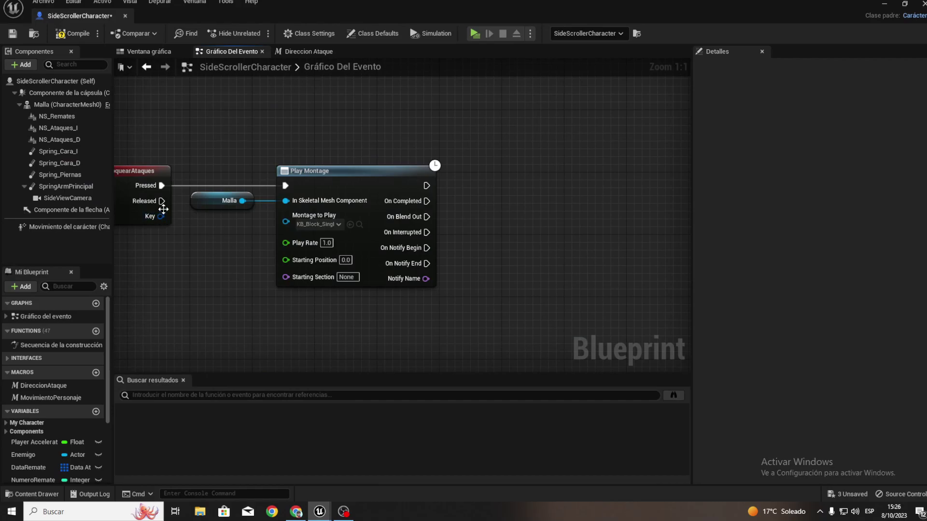
Add a Detener montaje de animación node on Released, set to KB_Block_Single_Montage.
left_click_drag(161, 201, 235, 316)
type("stop")
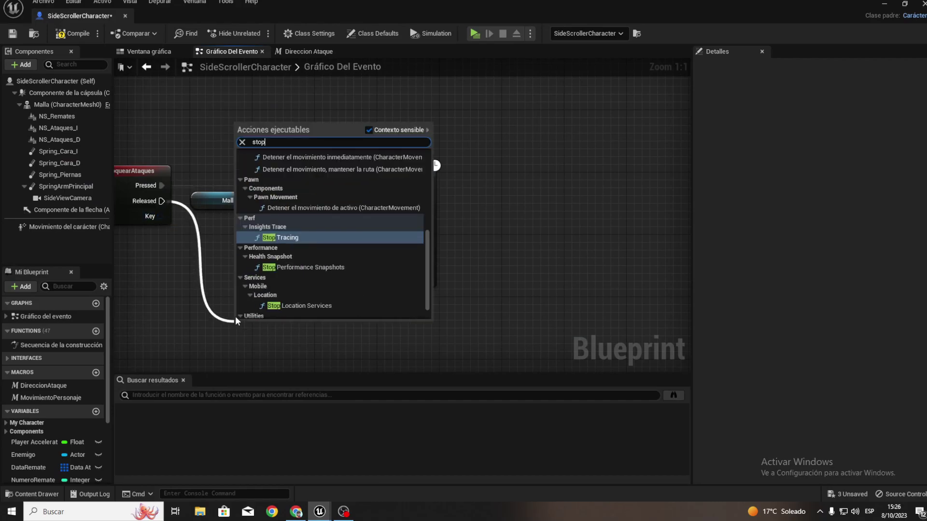
type("an")
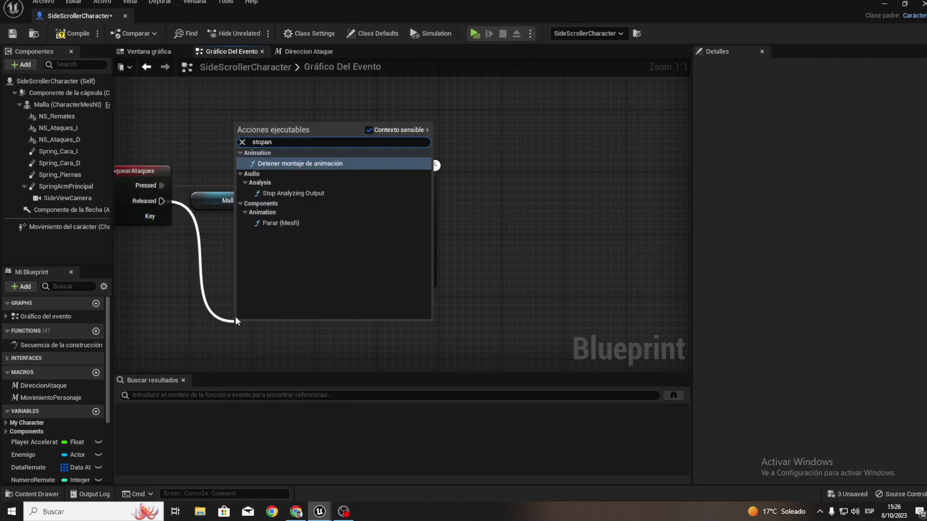
key("Return")
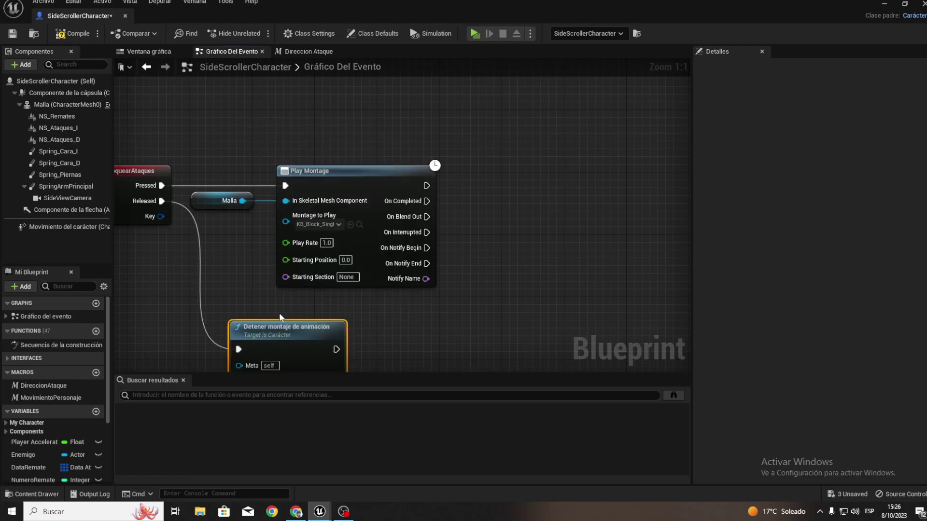
left_click_drag(335, 335, 380, 312)
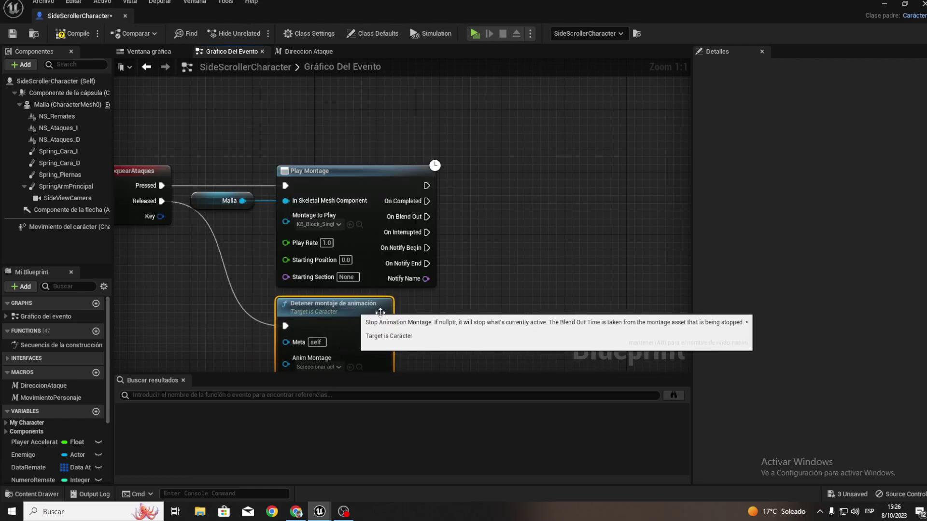
right_click_drag(423, 327, 404, 205)
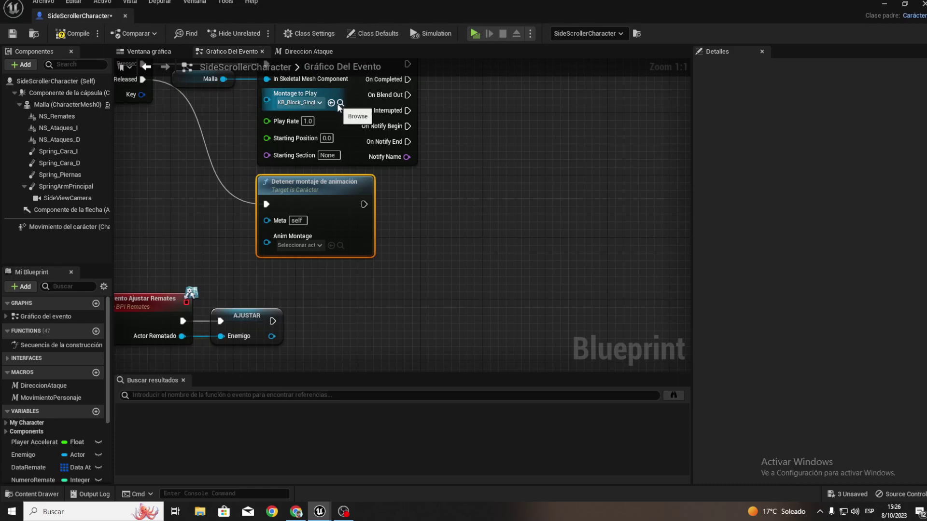
left_click(331, 245)
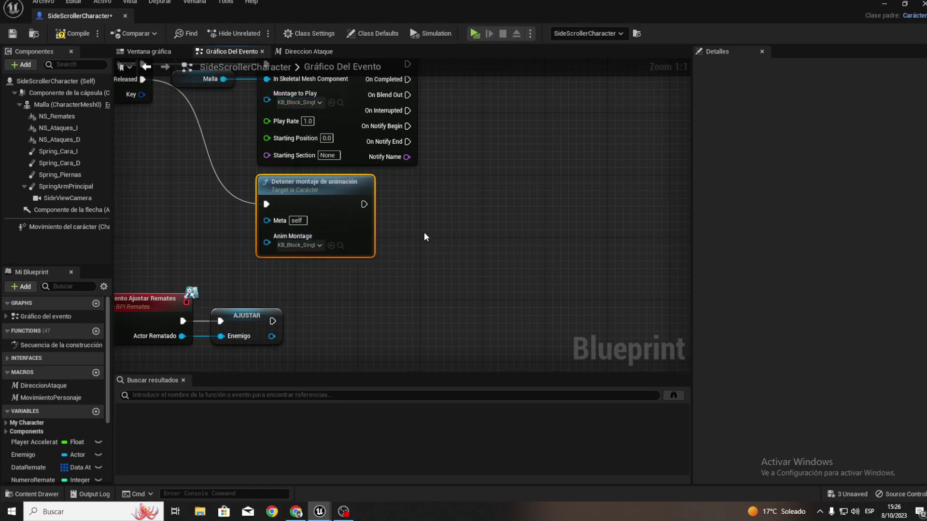
right_click_drag(424, 231, 415, 254)
scroll(77, 435, "down", 2)
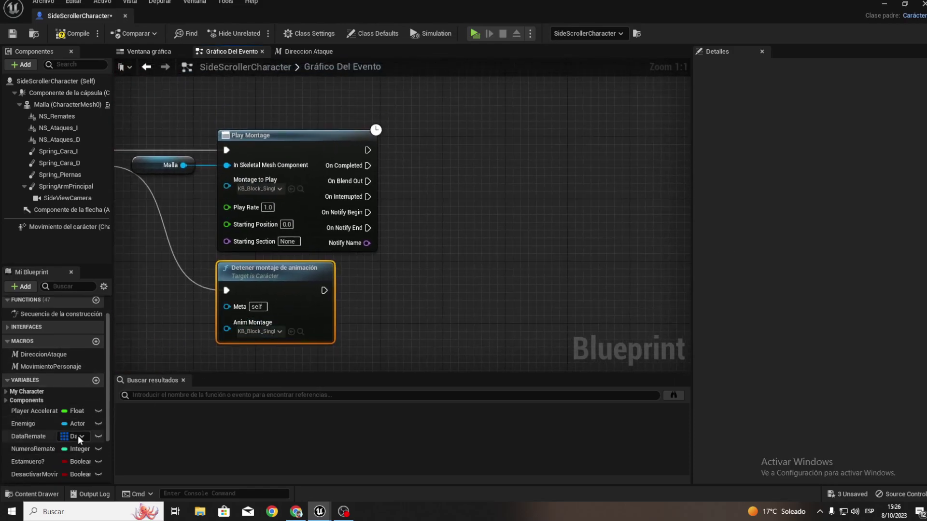
scroll(77, 436, "down", 2)
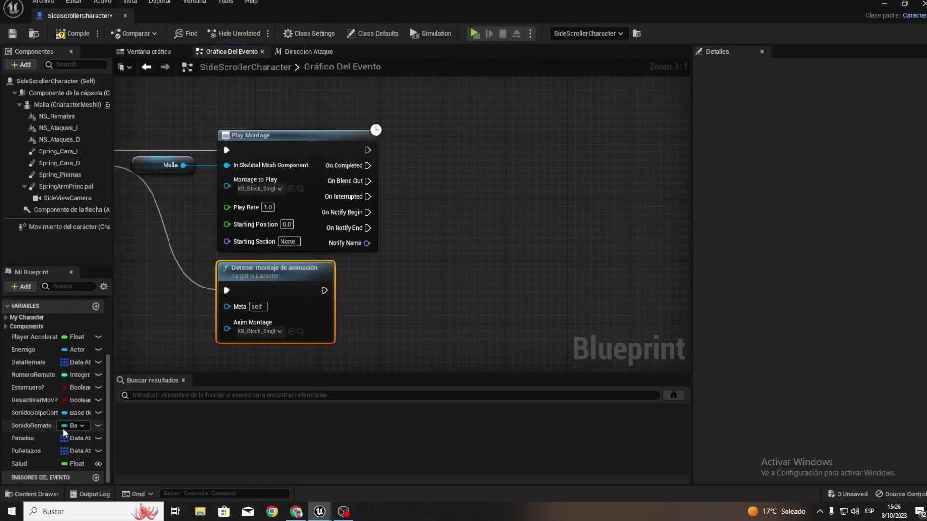
Create an EstaBloquando? Boolean variable and place a setter node for it.
left_click(95, 307)
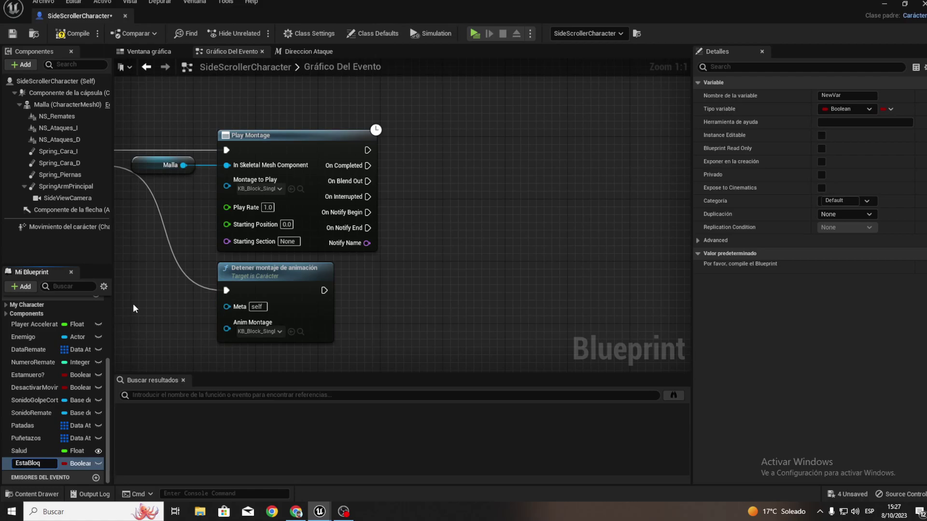
type("uando?")
key("Return")
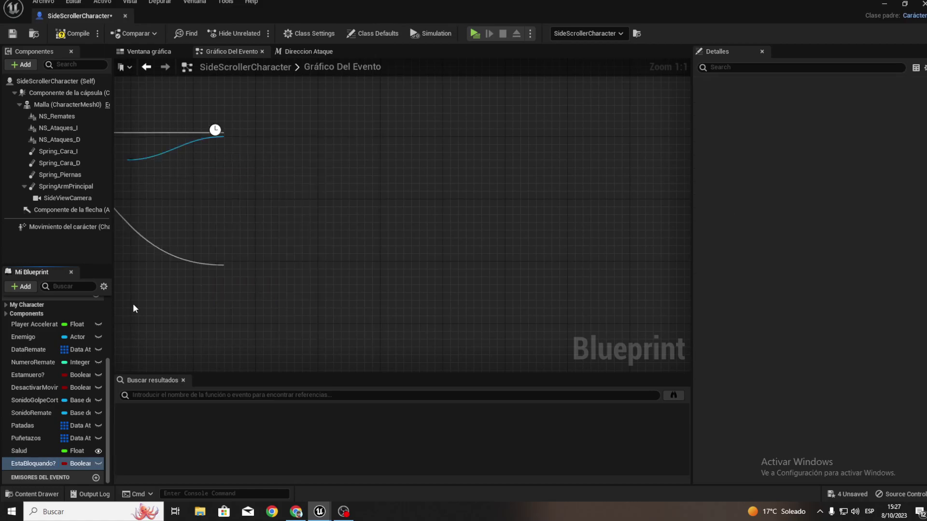
mouse_move(32, 464)
left_mouse_down("ctrl")
mouse_move(398, 205)
mouse_move(398, 164)
left_mouse_up("ctrl")
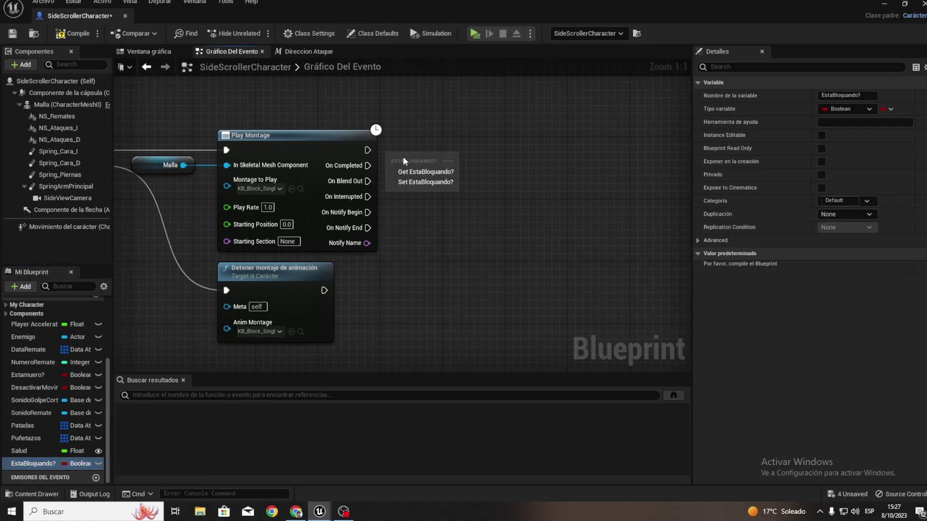
left_click(415, 183)
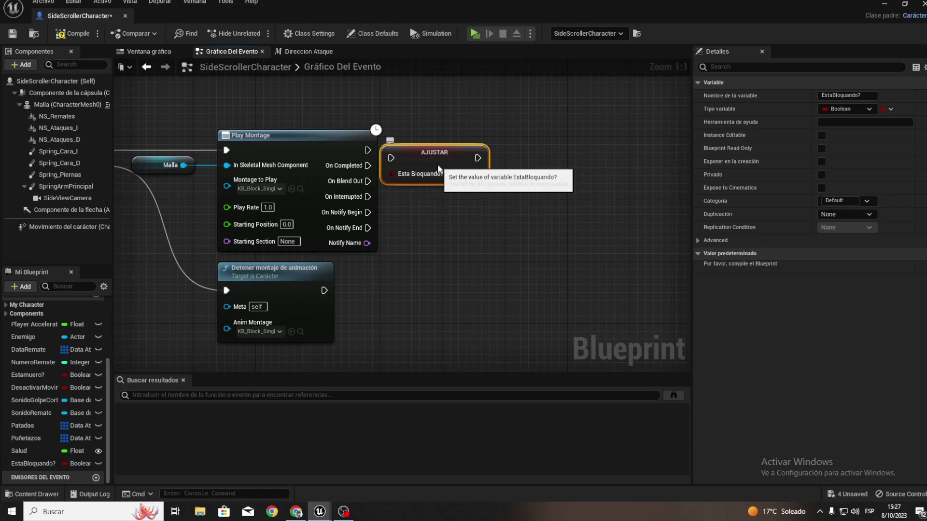
Duplicate the setter: set true after Play Montage, false after the stop montage node.
key("ctrl+c")
key("ctrl+v")
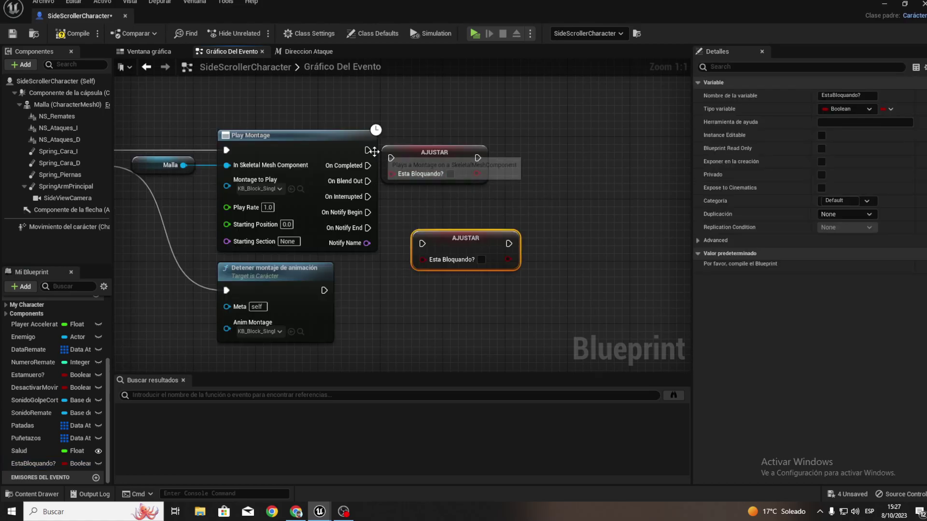
mouse_move(368, 150)
left_mouse_down()
mouse_move(391, 158)
mouse_move(430, 141)
mouse_move(438, 149)
left_mouse_up()
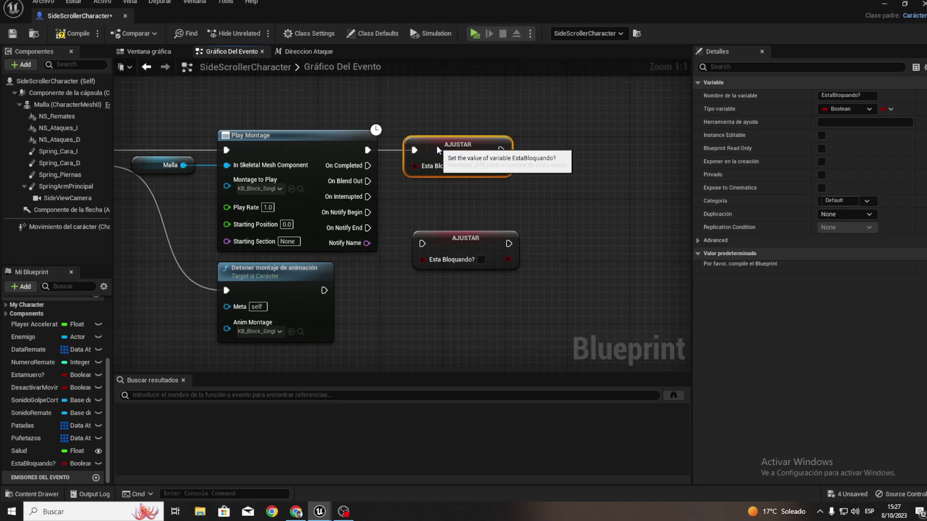
left_click(473, 166)
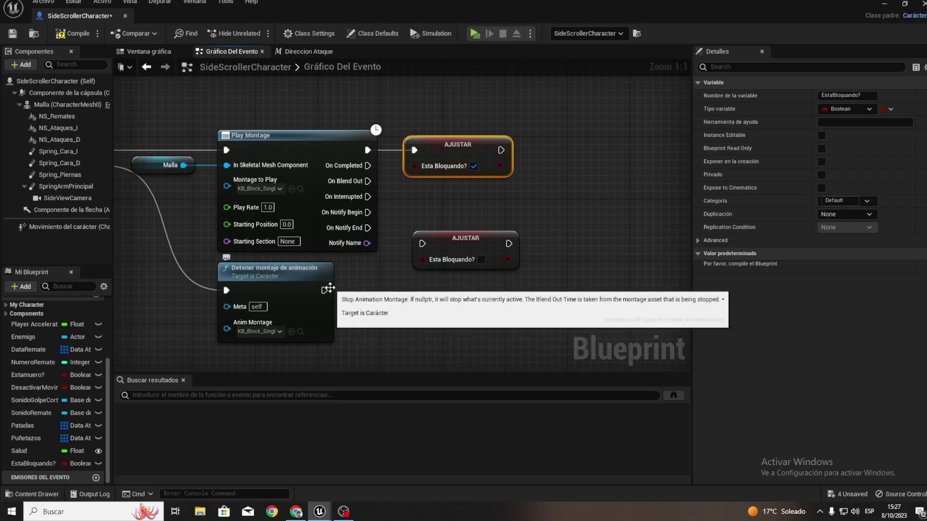
mouse_move(324, 290)
left_mouse_down()
mouse_move(423, 244)
mouse_move(407, 293)
left_mouse_up()
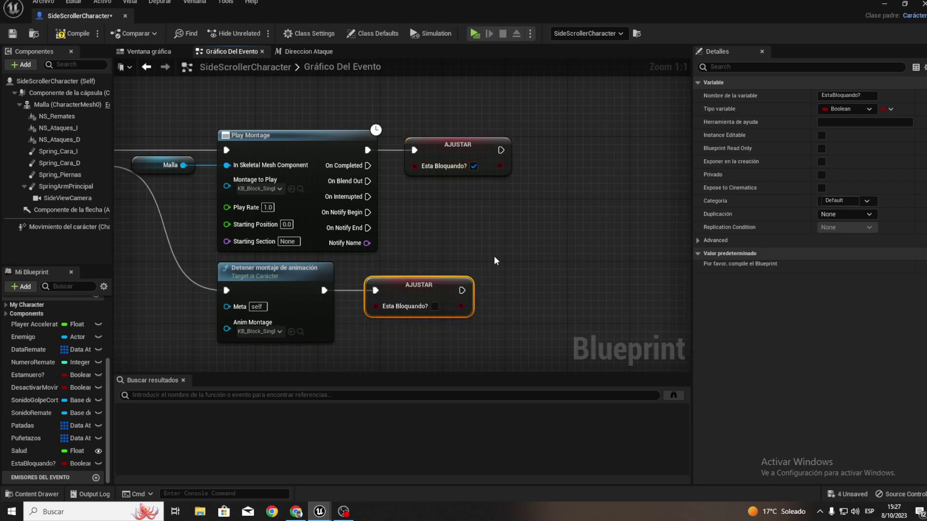
right_click_drag(407, 293, 382, 355)
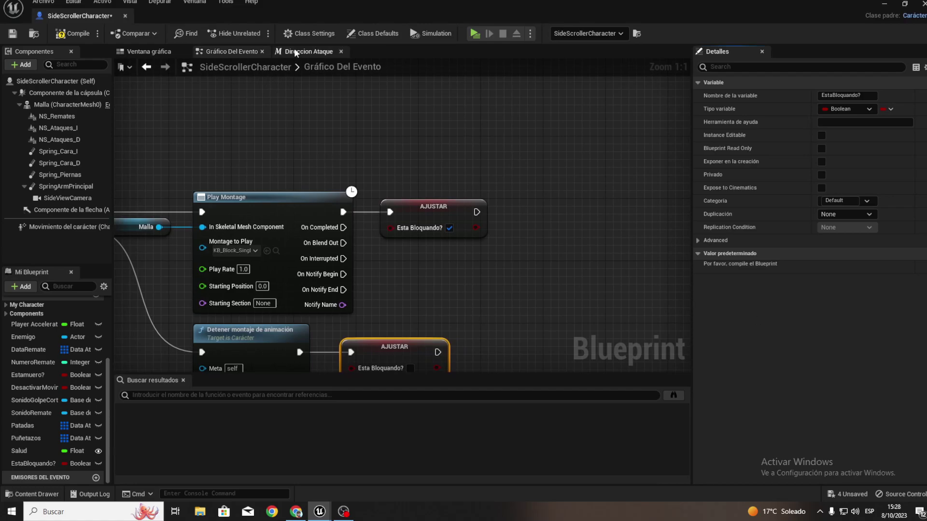
Open the BPI_Remates interface and add a function named Establoqueando.
left_click(307, 52)
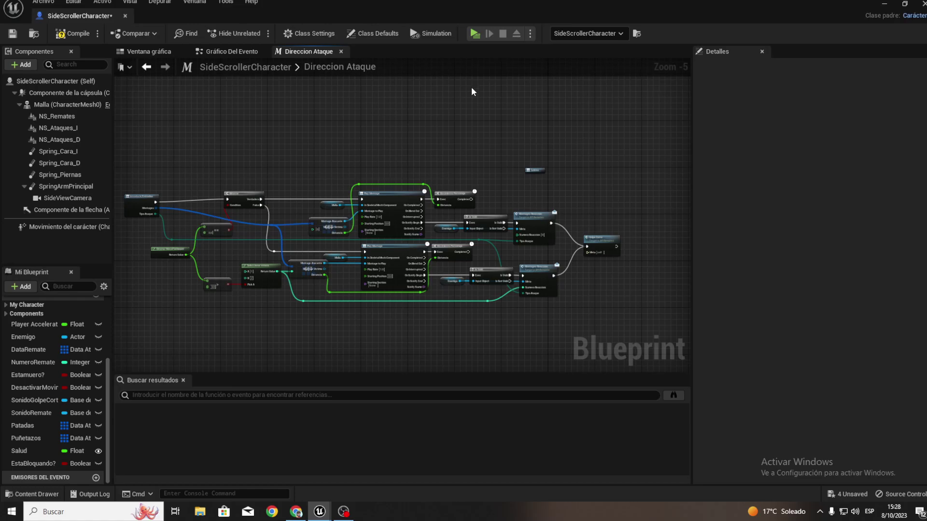
left_click(301, 34)
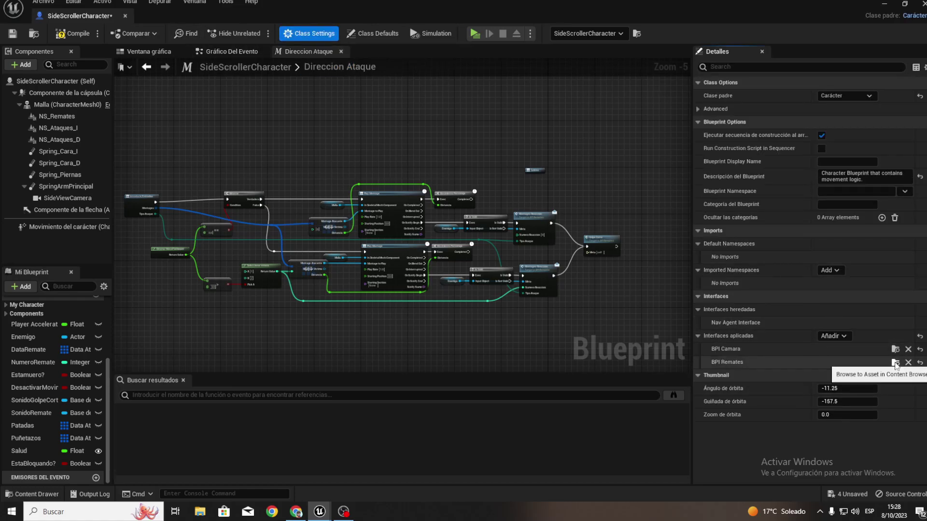
left_click(895, 363)
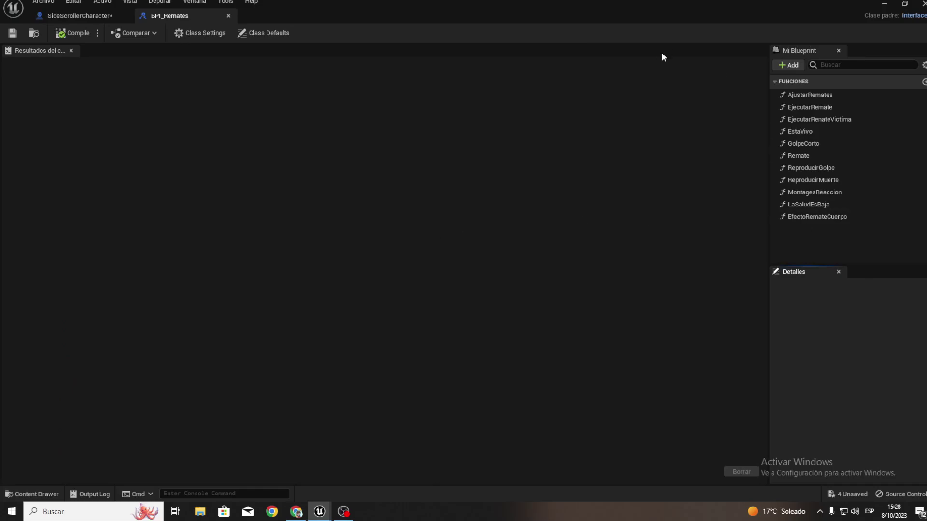
left_click(789, 65)
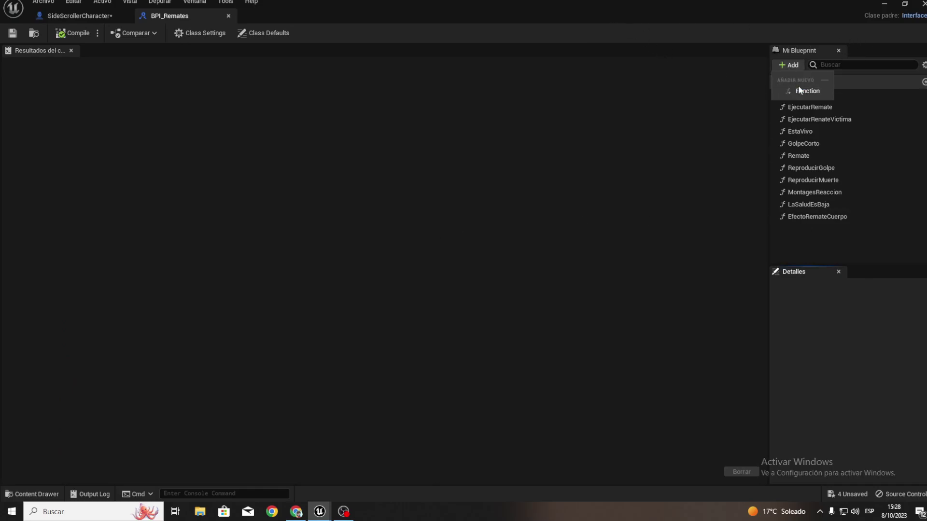
left_click(798, 86)
type("Establoqueando")
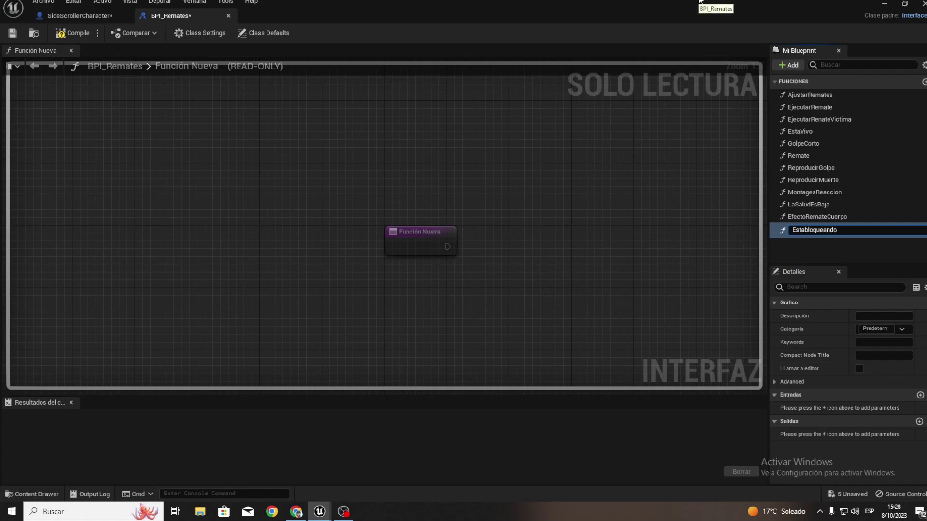
key("Return")
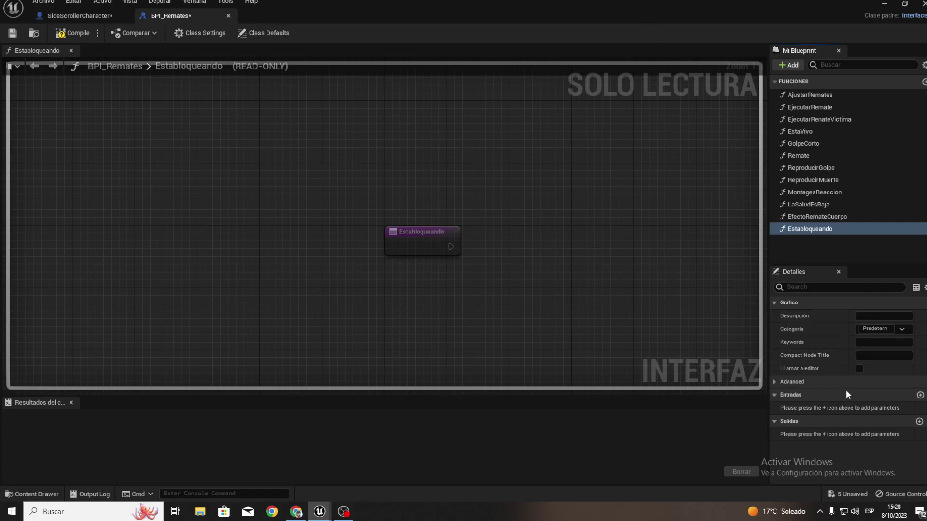
Give Establoqueando a Bloqueando output and compile the interface.
left_click(918, 423)
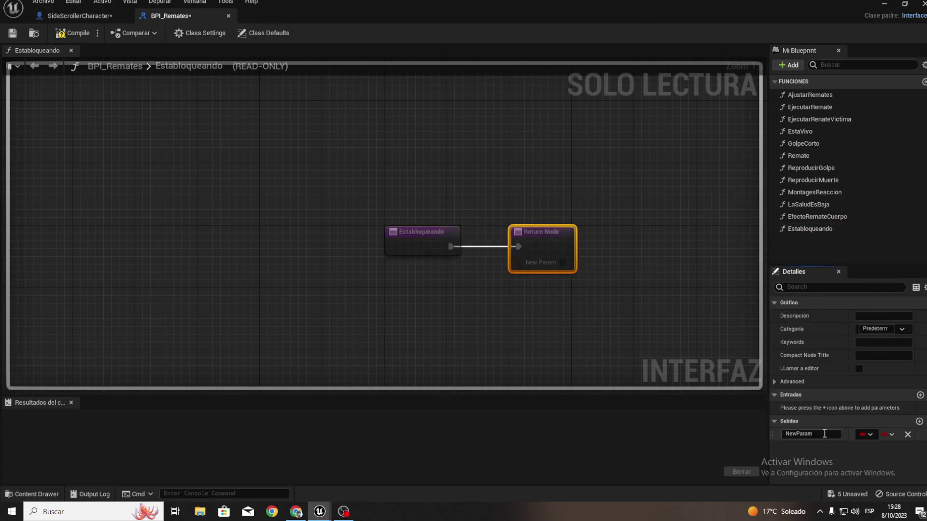
left_click(811, 434)
type("Bloqueando")
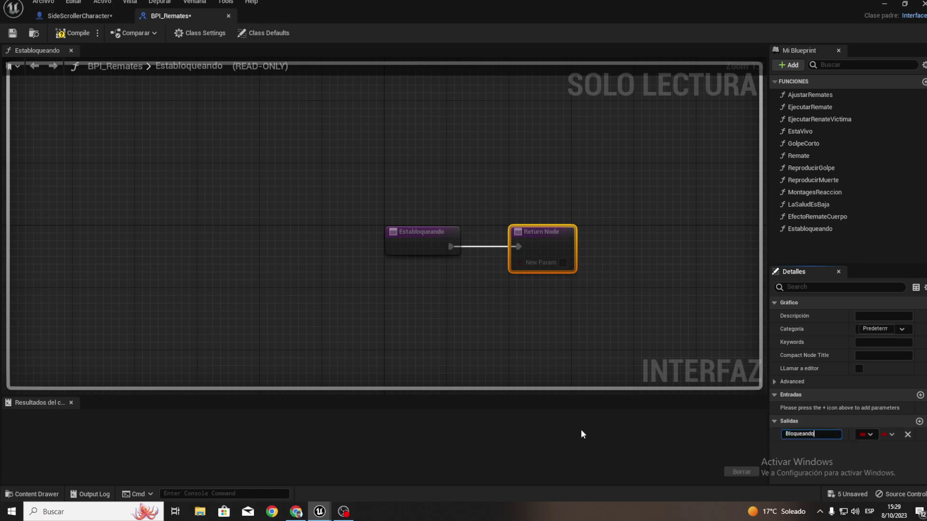
left_click(62, 33)
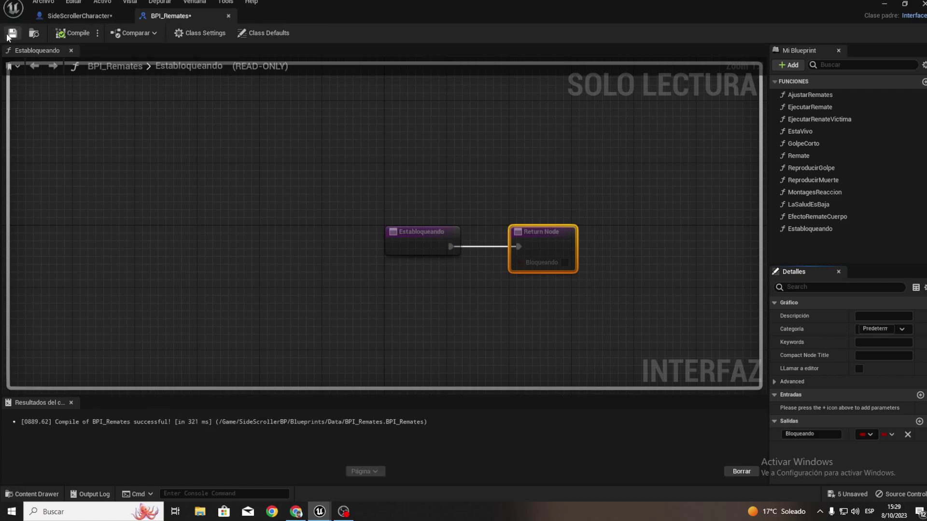
left_click(58, 17)
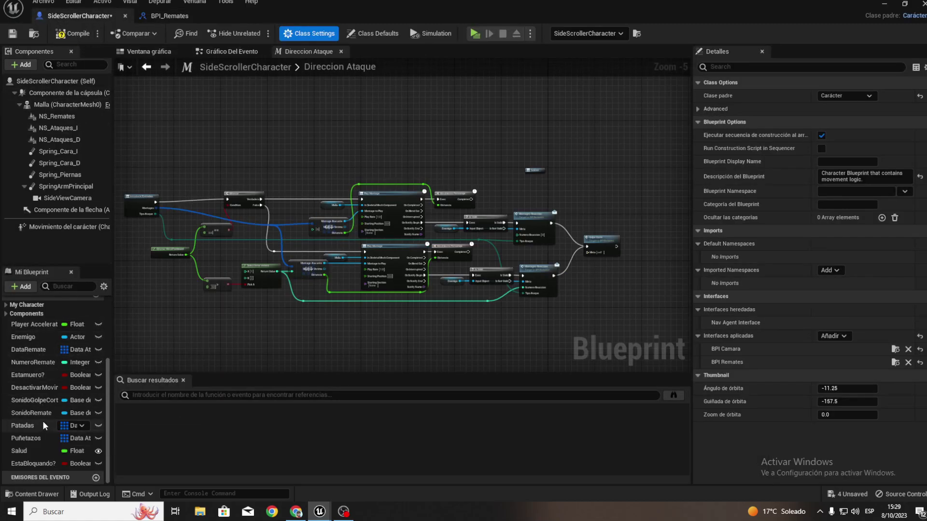
Open the character's Establoqueando interface function graph.
scroll(42, 401, "up", 3)
scroll(41, 380, "up", 2)
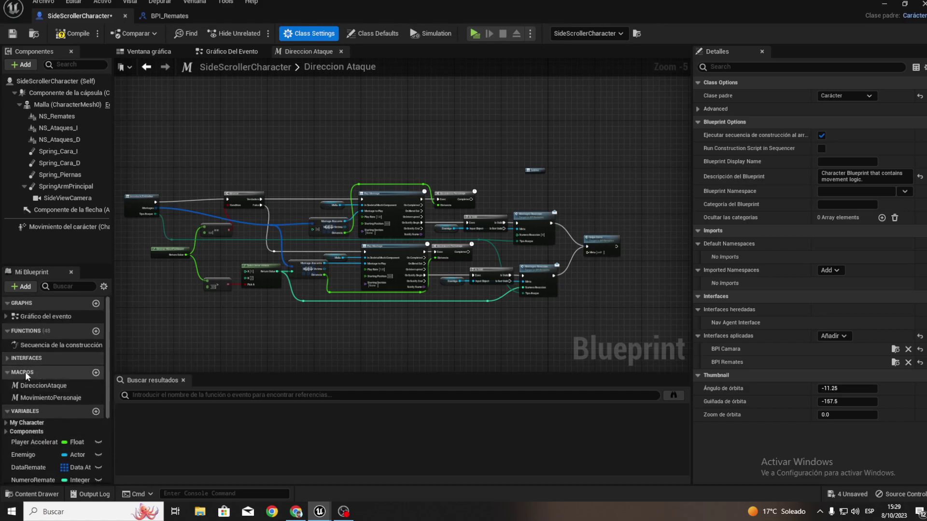
left_click(24, 361)
double_click(34, 371)
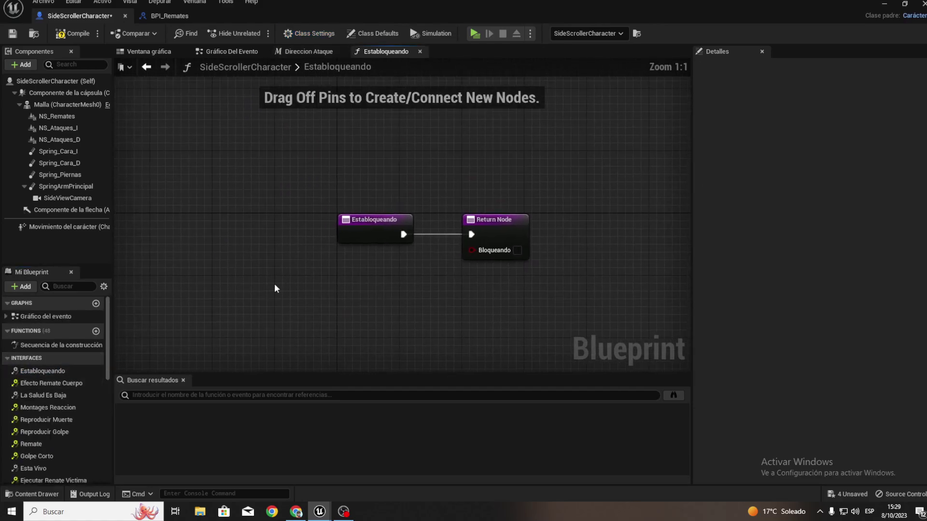
Feed the EstaBloquando? variable into the Return Node's Bloqueando output.
scroll(62, 436, "down", 3)
scroll(79, 457, "down", 3)
scroll(48, 450, "down", 3)
scroll(42, 456, "down", 2)
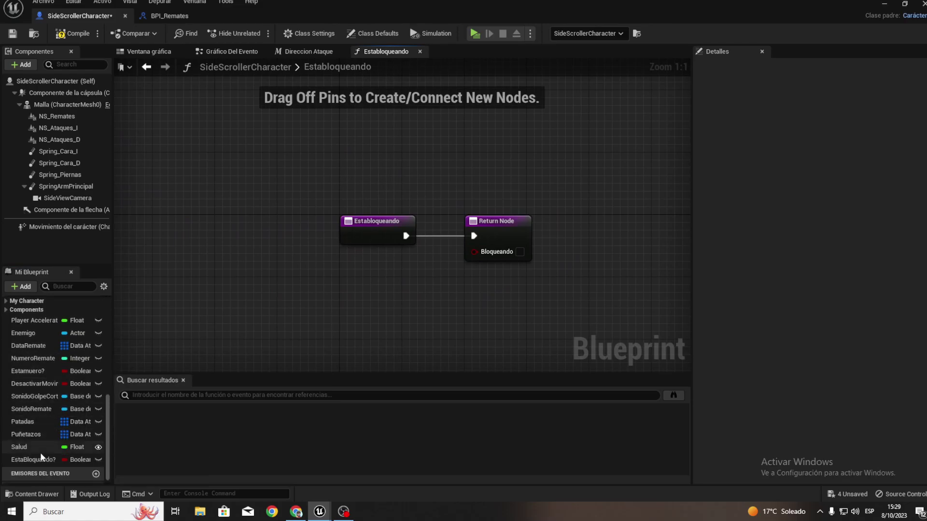
left_click_drag(35, 460, 474, 256)
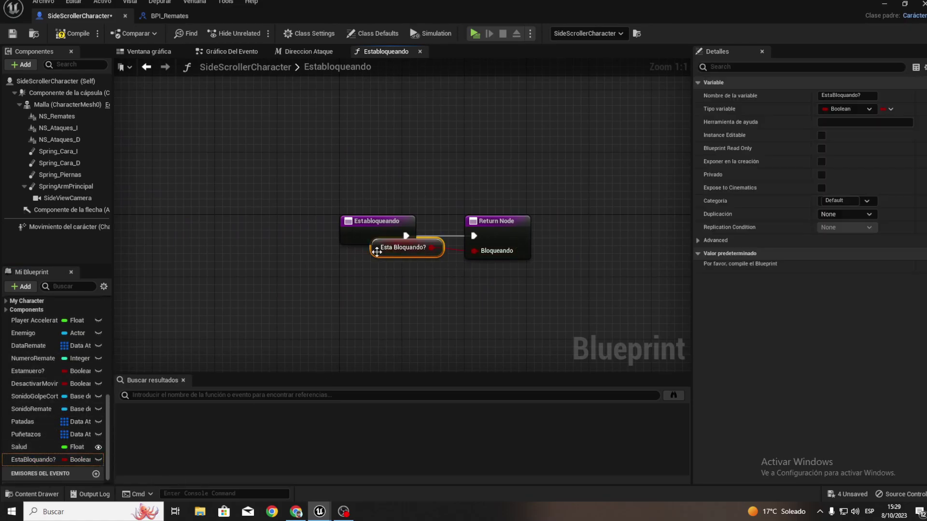
left_click_drag(376, 252, 370, 271)
right_click_drag(370, 271, 290, 278)
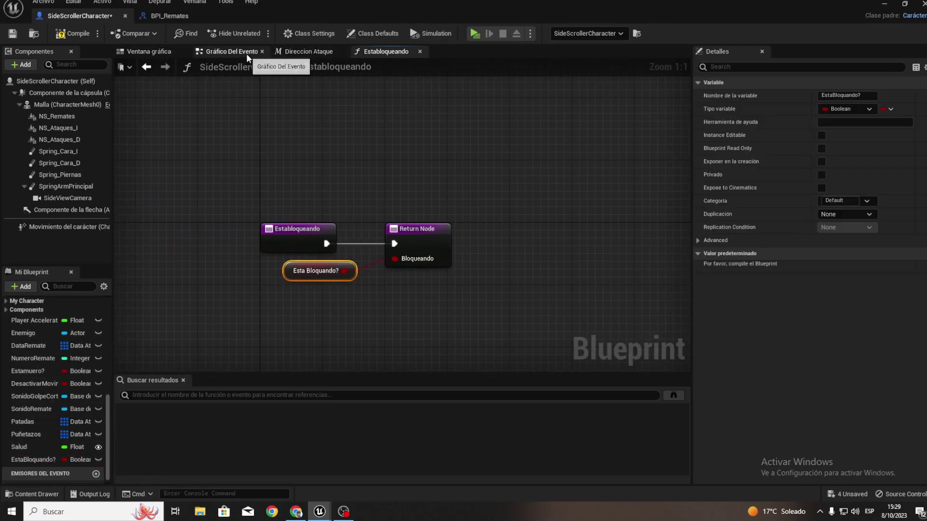
left_click(304, 51)
scroll(346, 193, "down", 2)
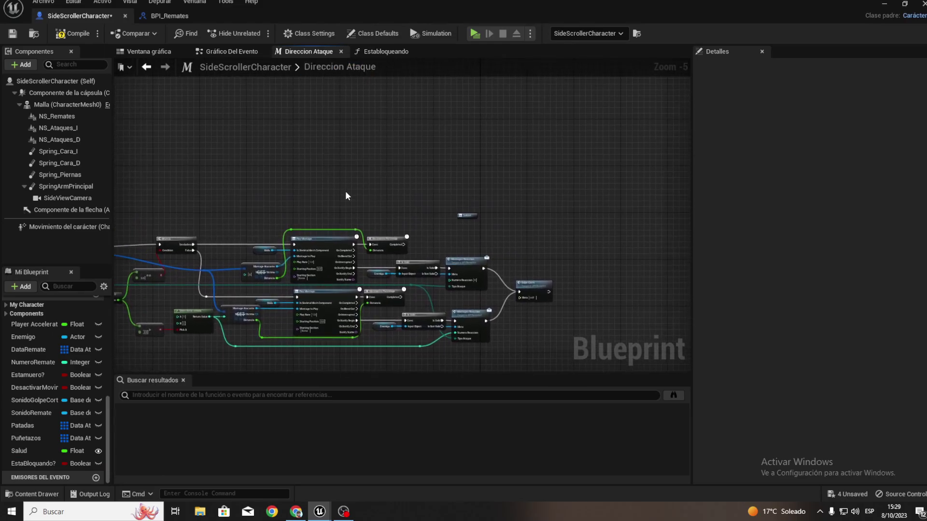
Shift the Montages Reaccion and Golpe Corto nodes right to make room.
scroll(345, 195, "up", 2)
scroll(357, 213, "up", 2)
scroll(395, 188, "down", 1)
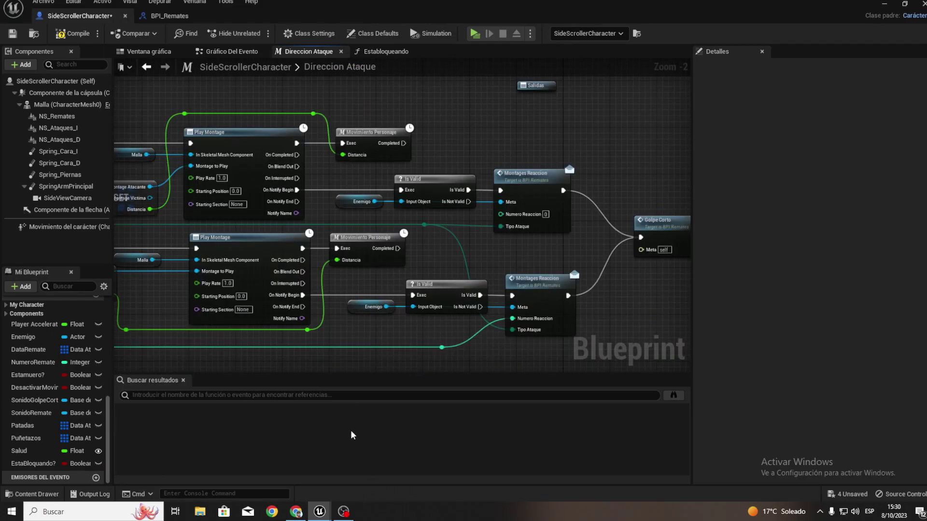
left_click(372, 133)
left_click(425, 179)
right_click_drag(536, 196, 416, 212)
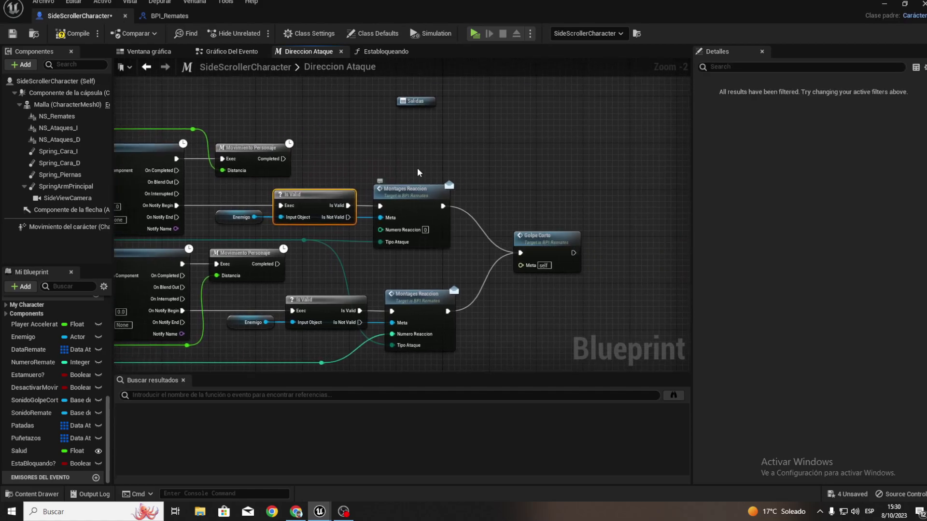
left_click(440, 181)
left_click(551, 256, "shift")
left_click_drag(551, 256, 672, 254)
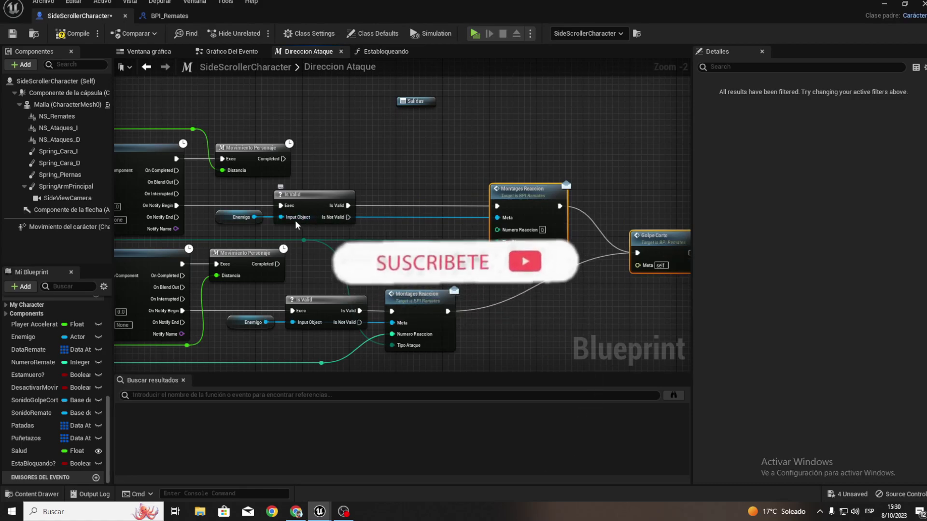
Add an Establoqueando call on Enemigo after Is Valid, tidying the wire with a reroute point.
left_click_drag(254, 218, 365, 164)
type("es")
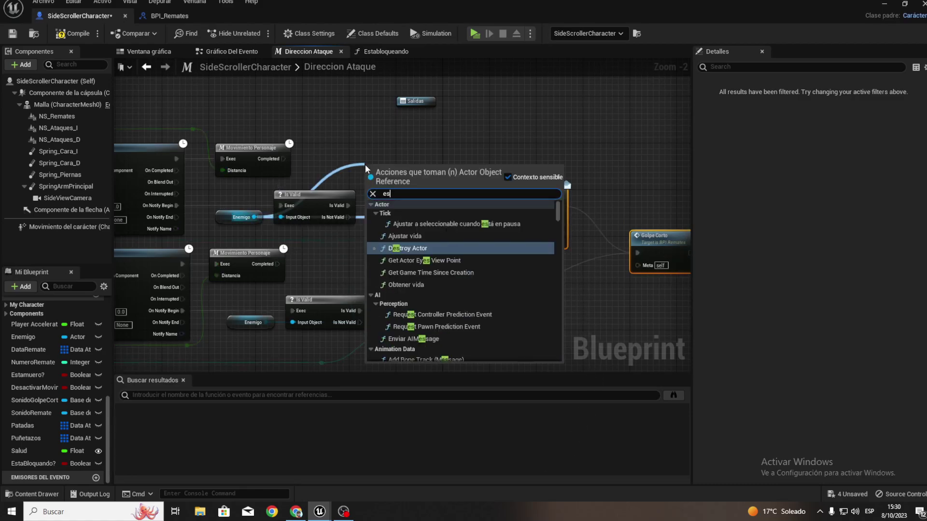
type("tablo")
key("Return")
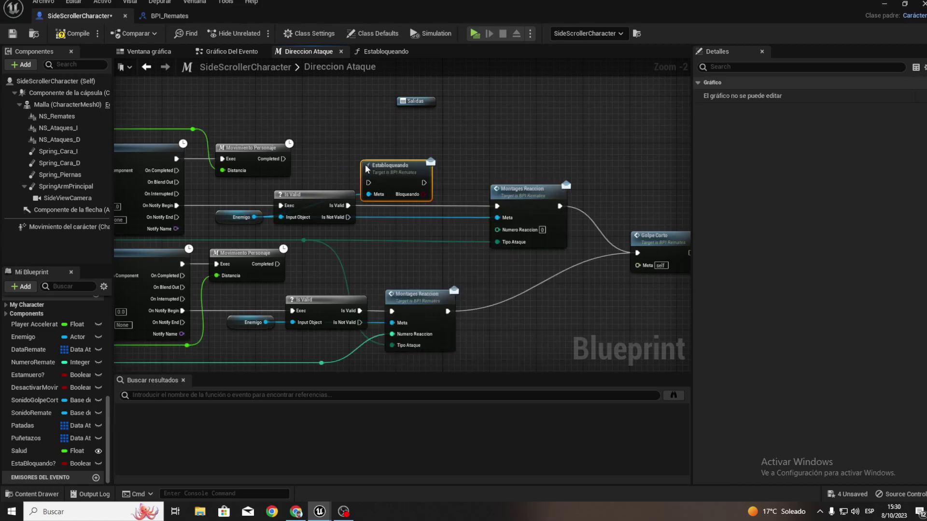
left_click_drag(381, 160, 393, 183)
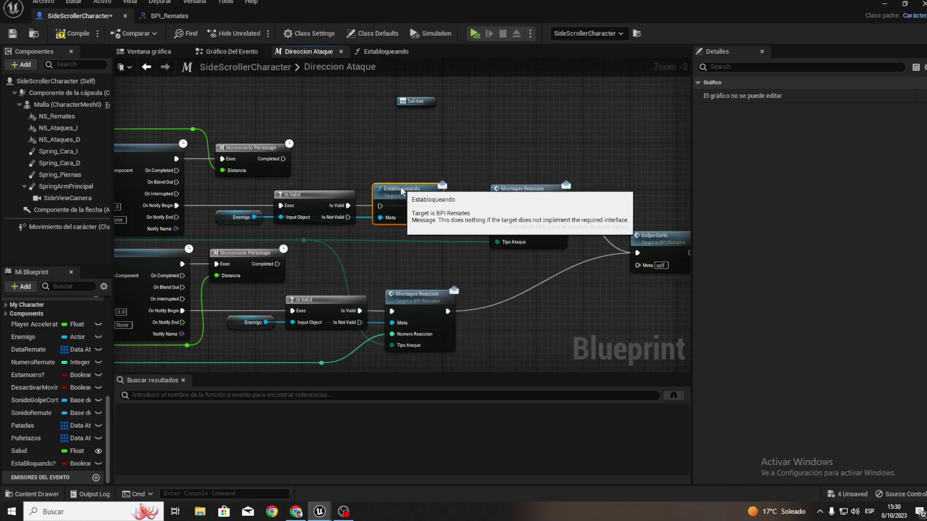
left_click_drag(348, 206, 381, 206)
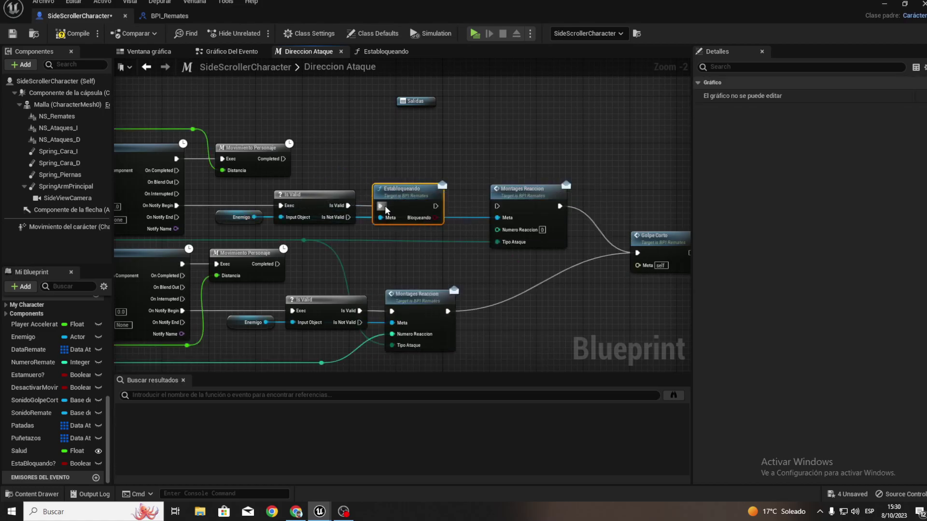
double_click(362, 214)
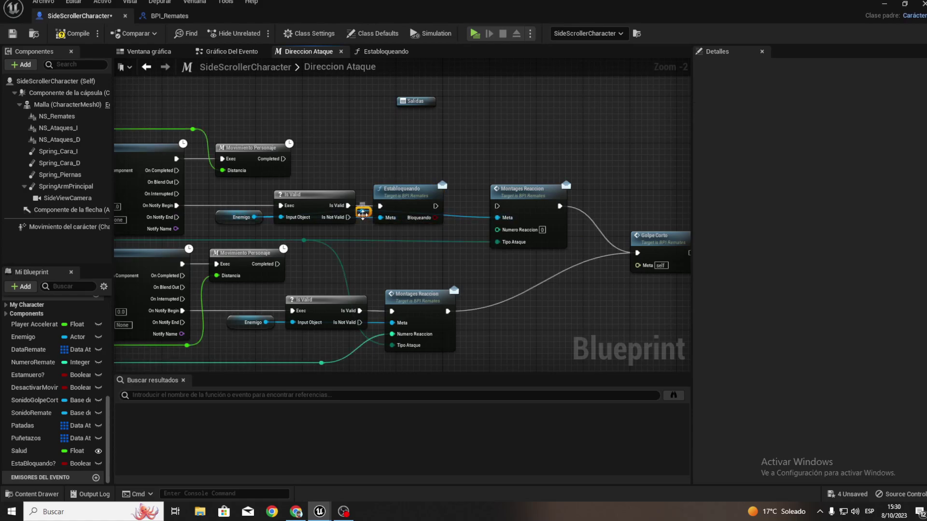
mouse_move(347, 166)
left_mouse_down()
mouse_move(446, 179)
mouse_move(324, 172)
left_mouse_up()
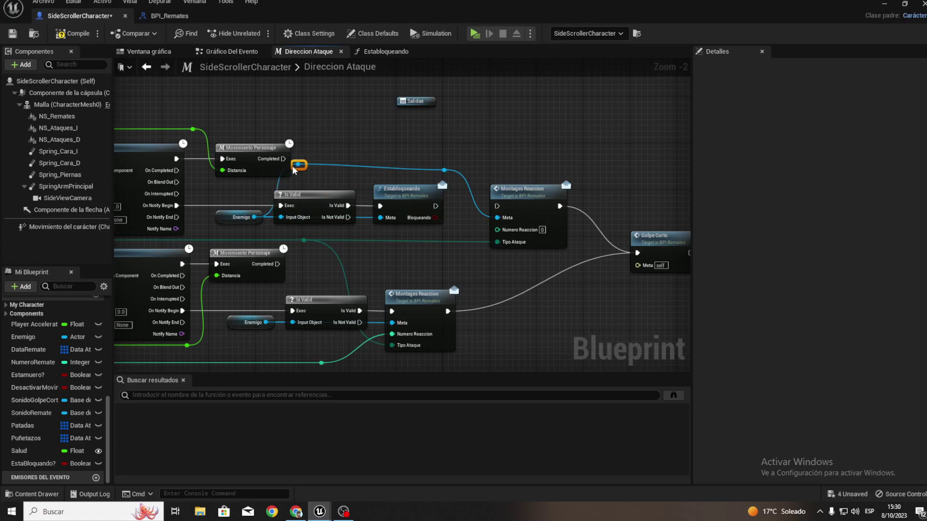
left_click_drag(293, 168, 288, 174)
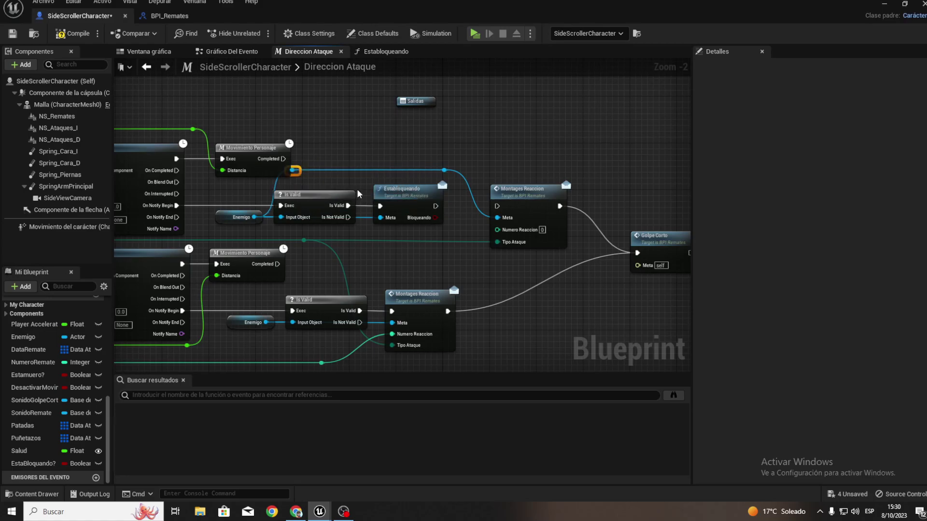
Push the reaction nodes further right and pull a new node from the Bloqueando result.
scroll(398, 238, "up", 2)
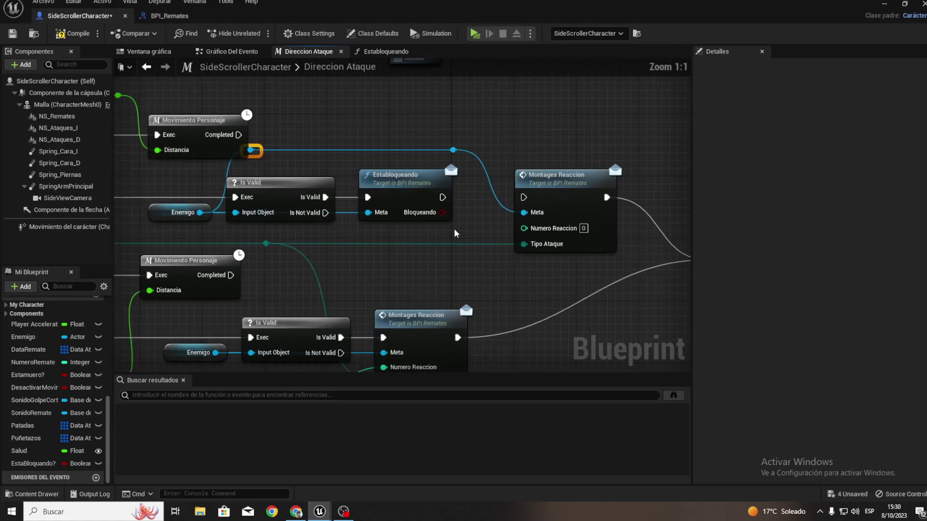
left_click_drag(451, 145, 647, 278)
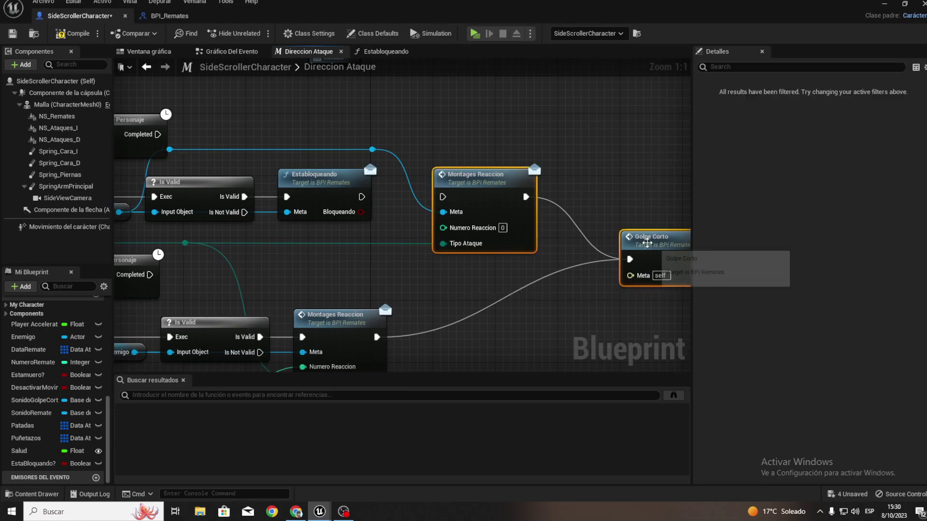
left_click_drag(646, 242, 703, 243)
right_click_drag(206, 197, 341, 234)
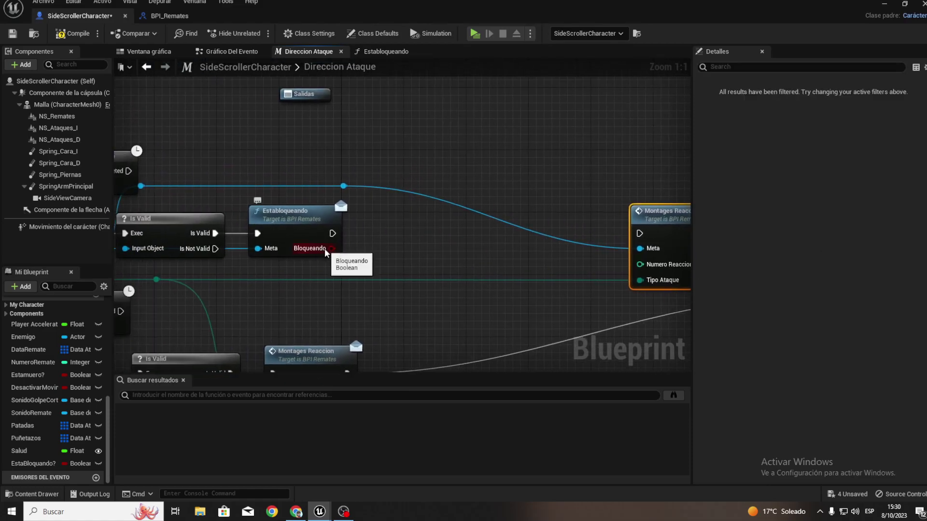
left_click_drag(324, 248, 367, 251)
Add a Bifurcar branch on Bloqueando and wire its Falso output to Montages Reaccion.
type("bifu")
key("Return")
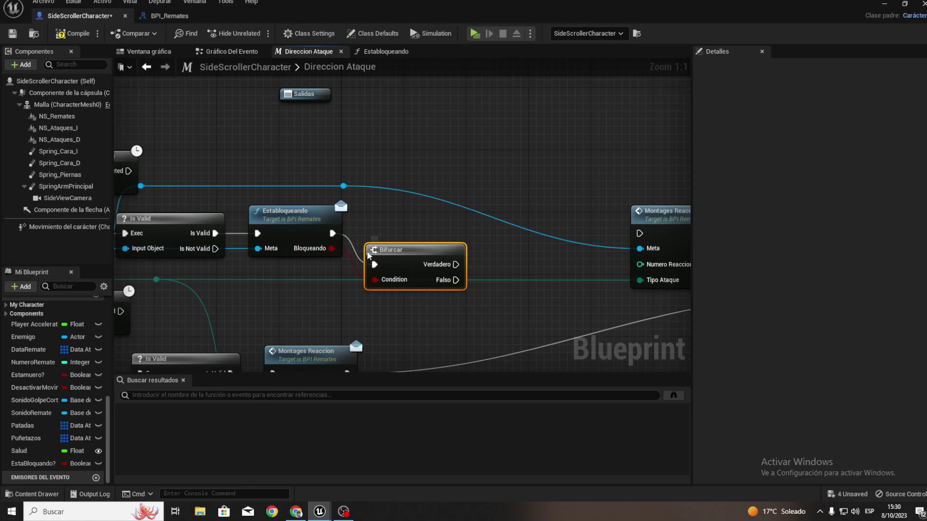
right_click_drag(487, 281, 357, 250)
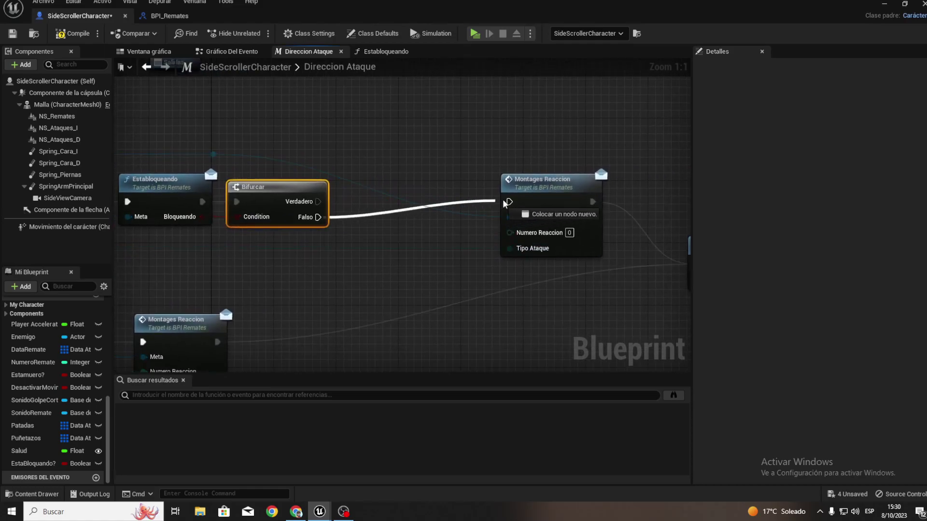
left_click_drag(321, 218, 509, 202)
scroll(352, 257, "down", 2)
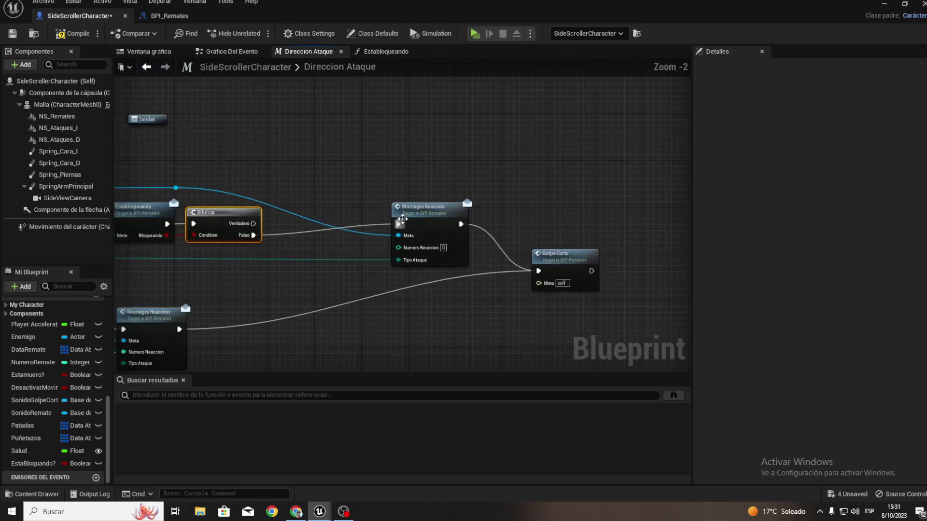
left_click_drag(402, 220, 395, 237)
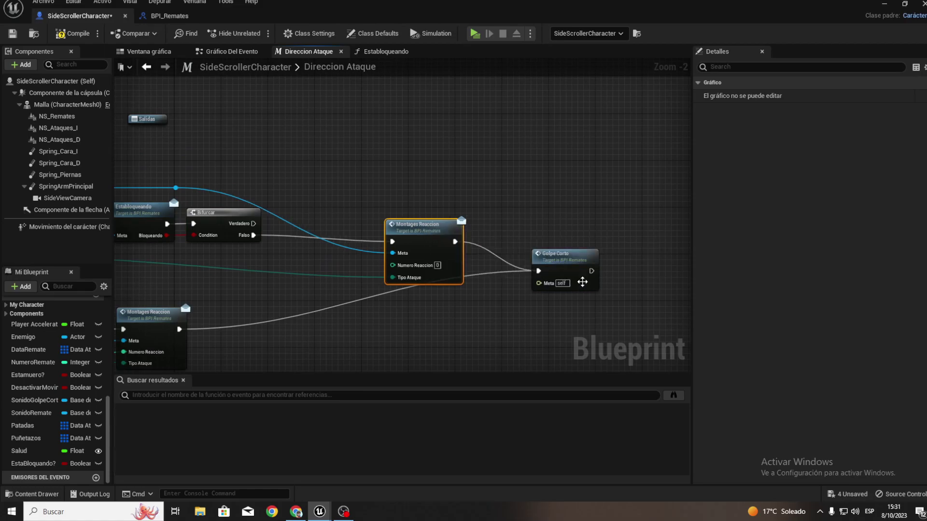
left_click_drag(583, 282, 558, 259)
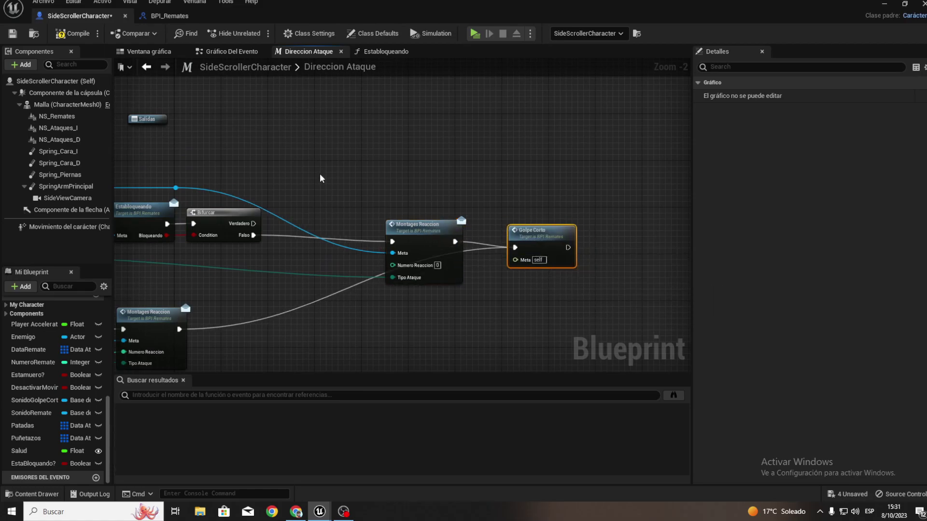
scroll(320, 179, "up", 2)
Select Establoqueando, Bifurcar and the reroute point together.
mouse_move(474, 260)
left_mouse_down()
mouse_move(533, 172)
mouse_move(505, 167)
left_mouse_up()
key("Escape")
right_click_drag(392, 181, 555, 145)
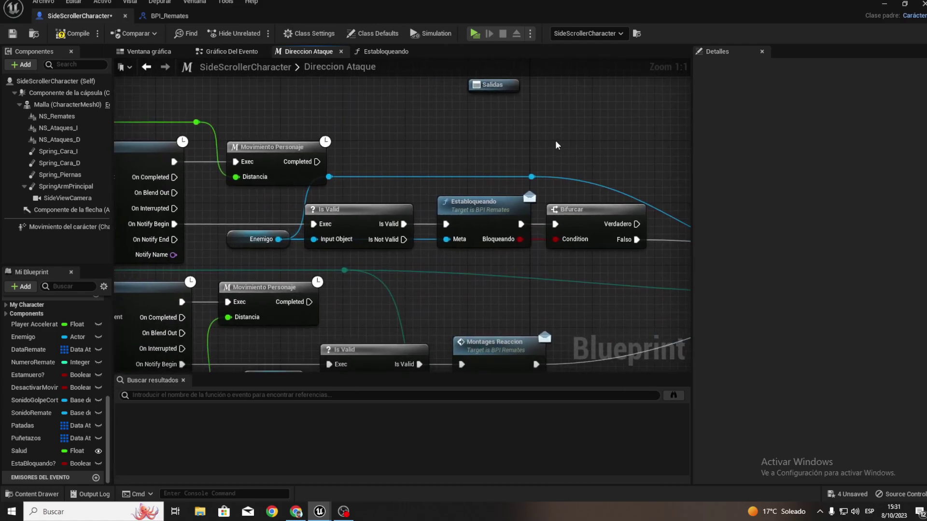
right_click_drag(597, 270, 473, 262)
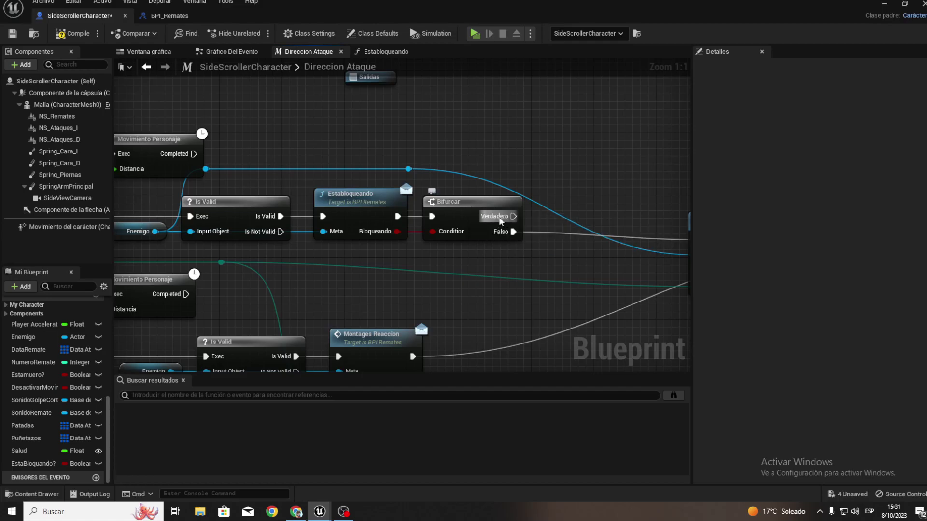
right_click_drag(507, 254, 534, 224)
left_click_drag(549, 247, 393, 131)
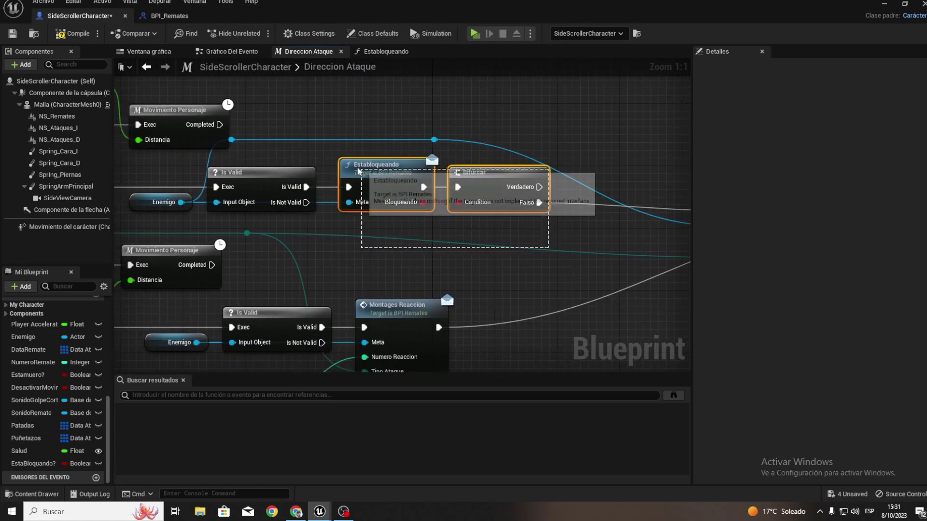
Collapse Establoqueando and Bifurcar into a macro named Bloquear and position the node.
right_click(379, 183)
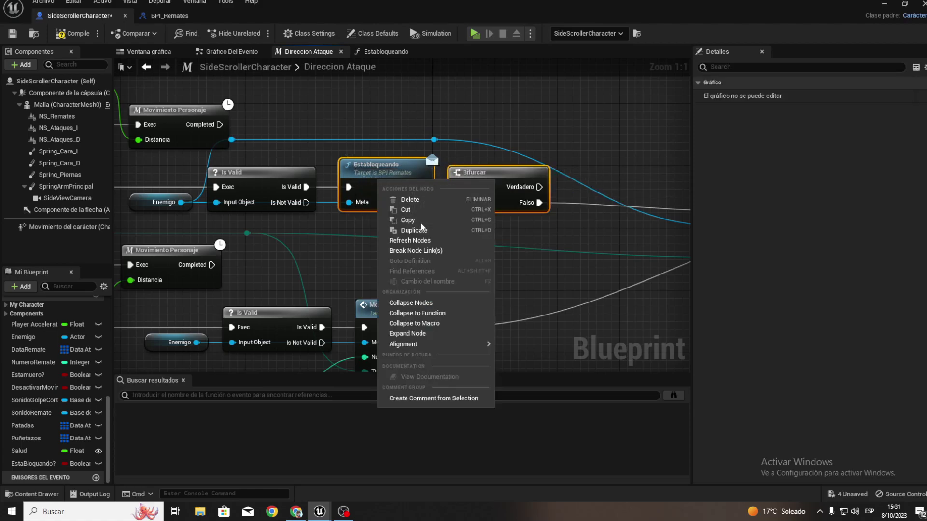
mouse_move(440, 344)
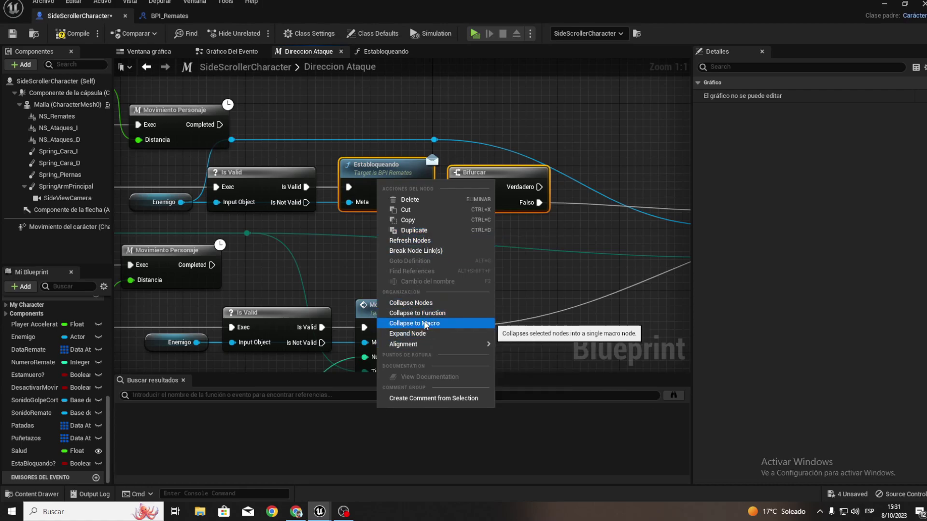
left_click(424, 324)
type("Bloquear")
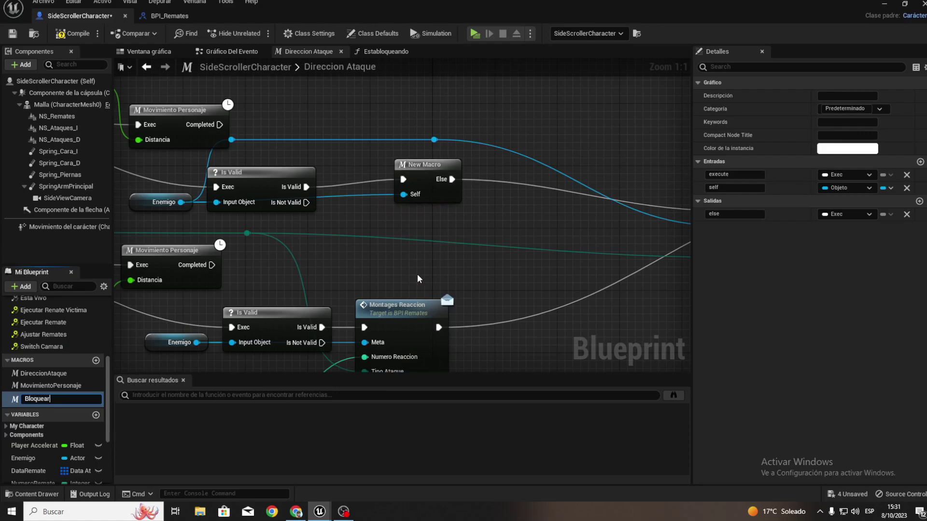
key("Return")
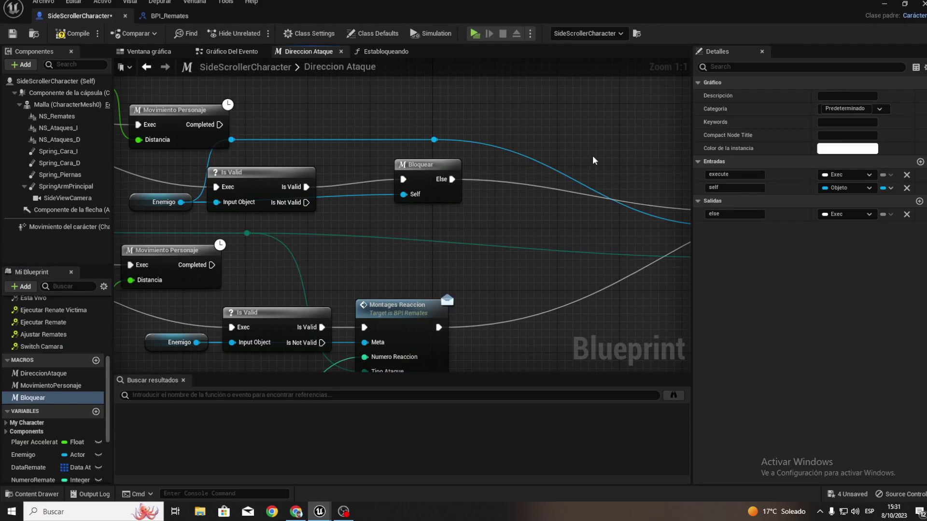
left_click_drag(414, 178, 436, 185)
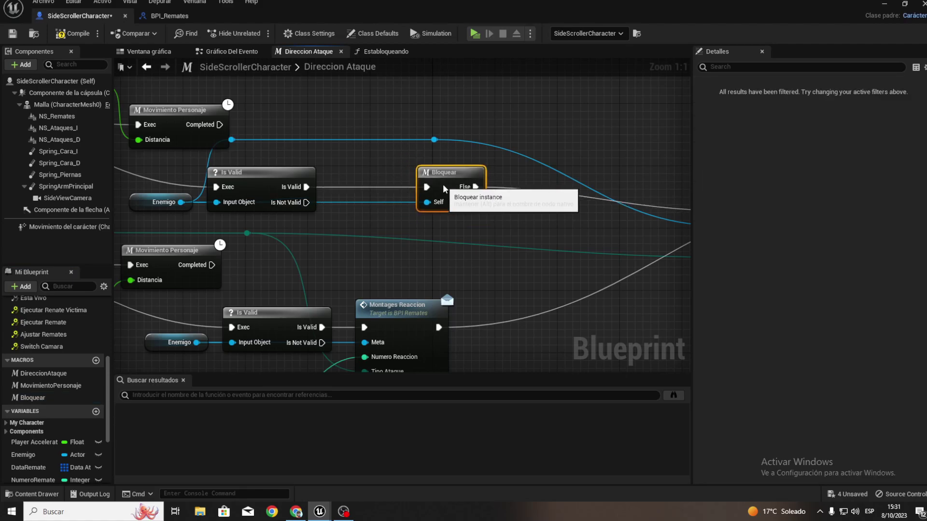
right_click_drag(490, 204, 451, 208)
In the Bloquear macro, wire Verdadero to the outputs, order it first, and rename else to Falso.
double_click(404, 191)
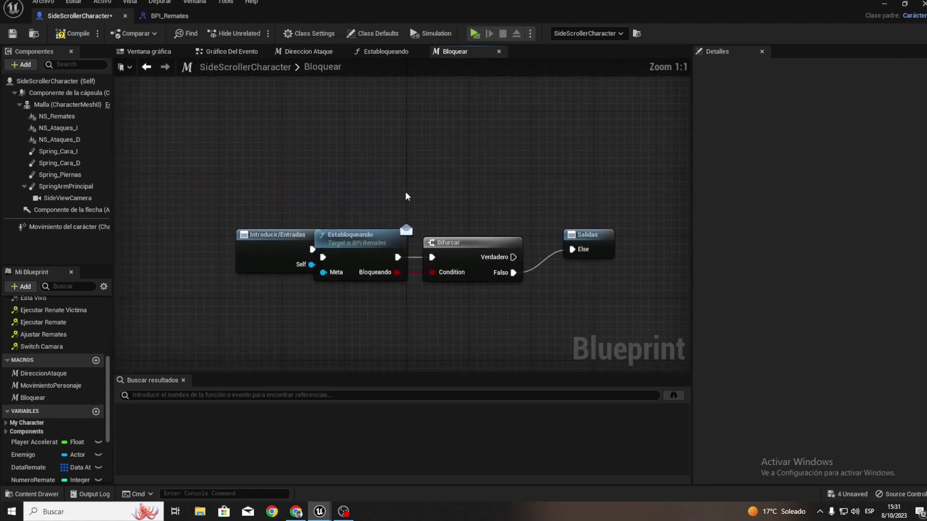
left_click_drag(493, 244, 603, 232)
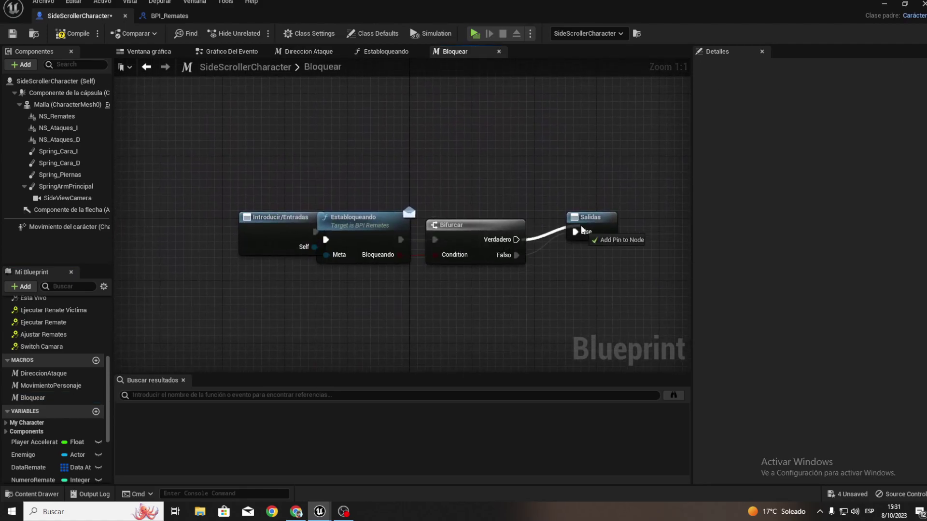
left_click(606, 230)
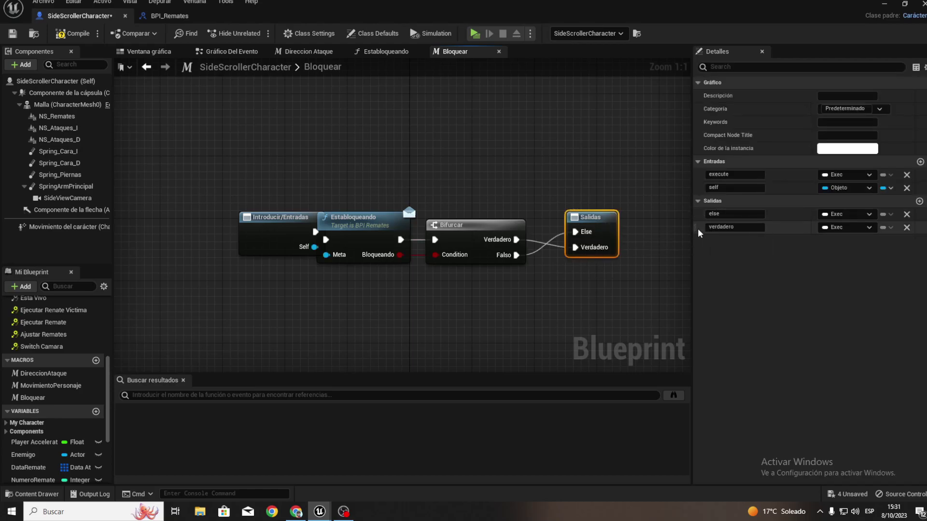
left_click_drag(697, 228, 700, 213)
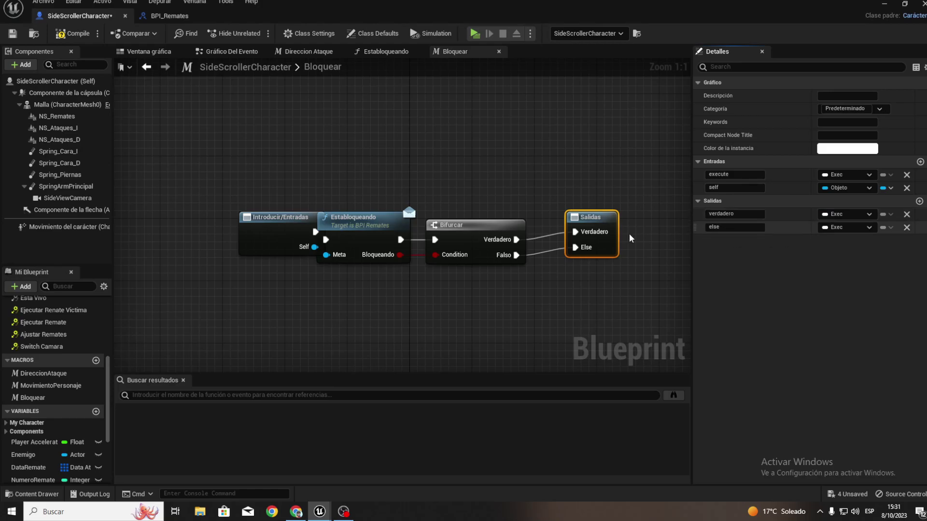
double_click(734, 228)
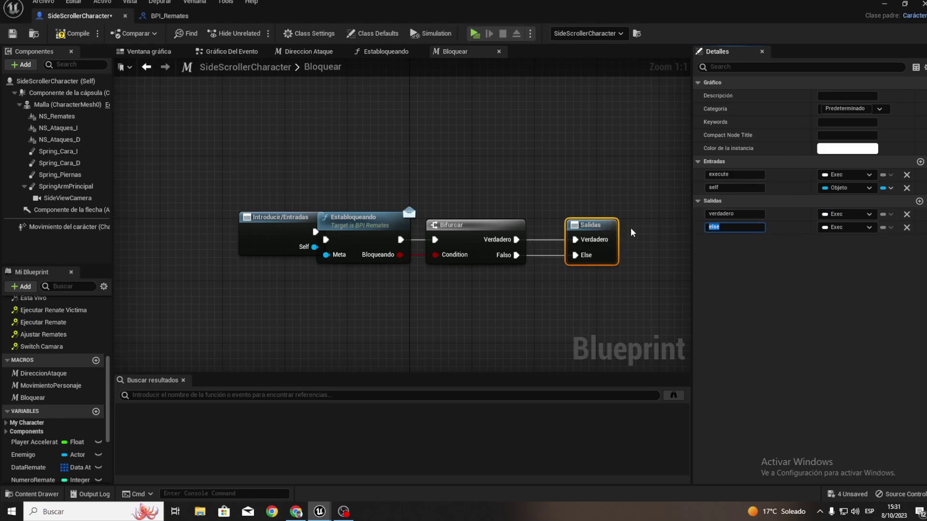
type("Falso")
key("Return")
Rename the macro's self input to Enemigo and compile the blueprint.
left_click_drag(267, 243, 234, 249)
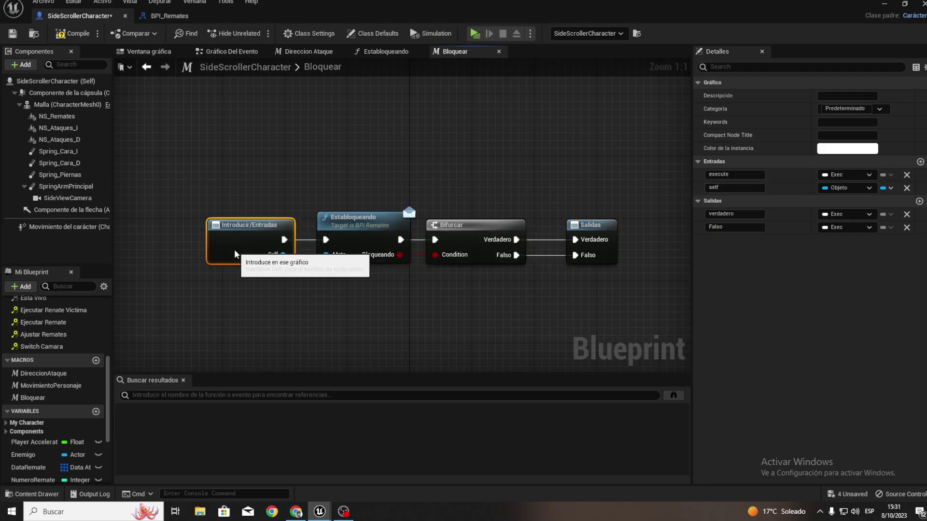
left_click(731, 188)
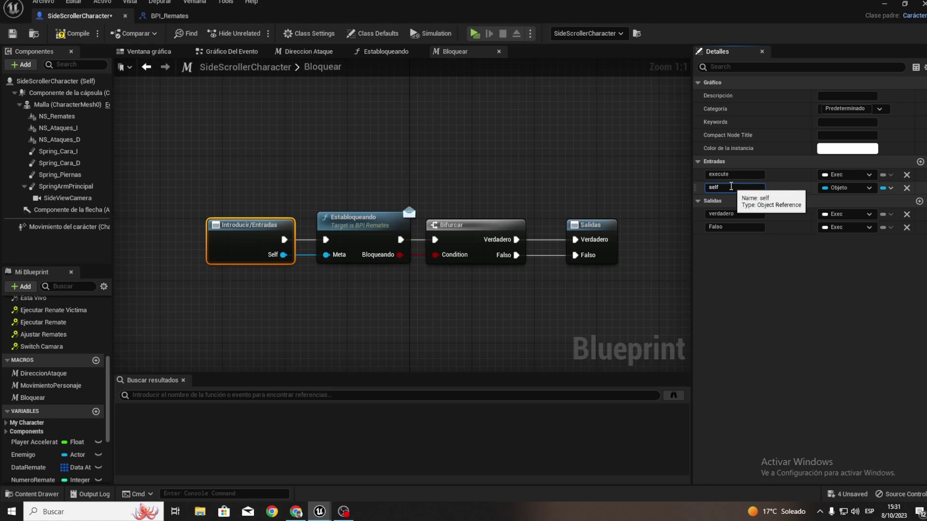
double_click(731, 187)
type("Enemigo")
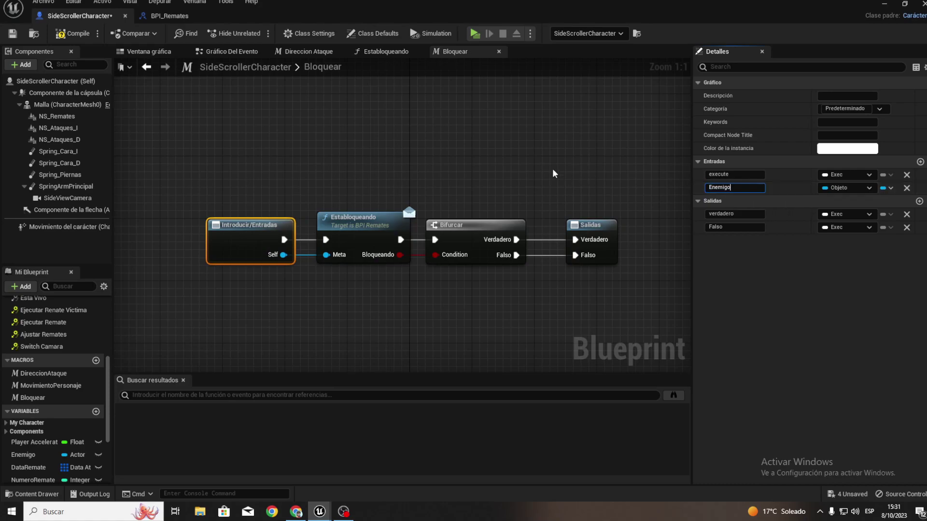
key("Return")
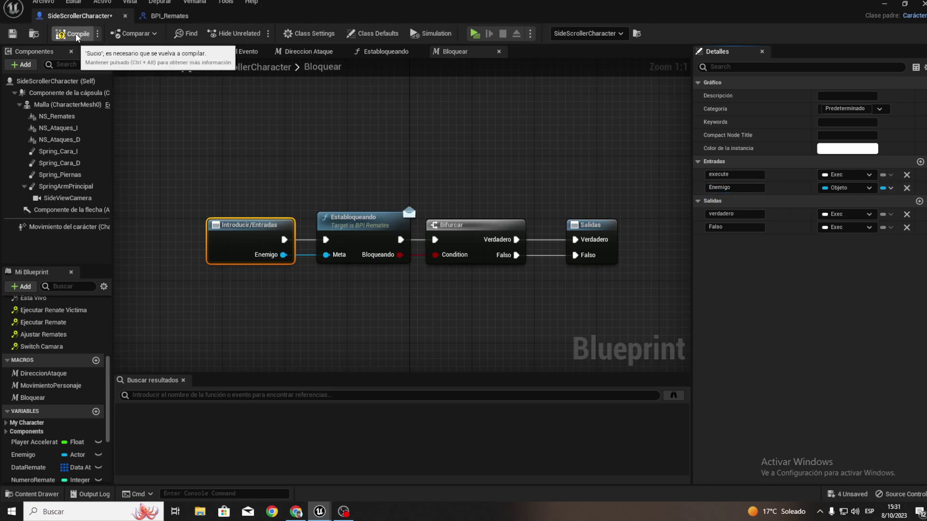
left_click(77, 37)
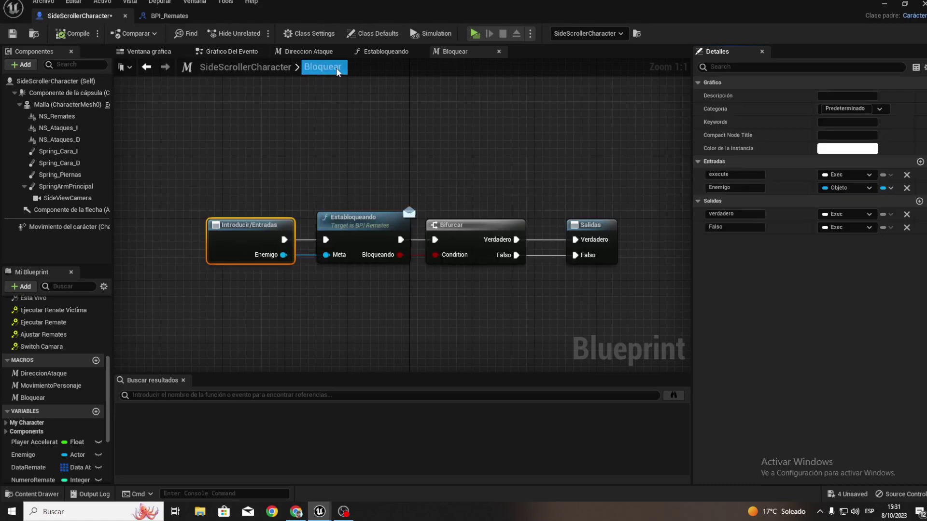
left_click(245, 52)
Back in Direccion Ataque, straighten the reroute points on the blue Enemigo wire.
left_click(311, 56)
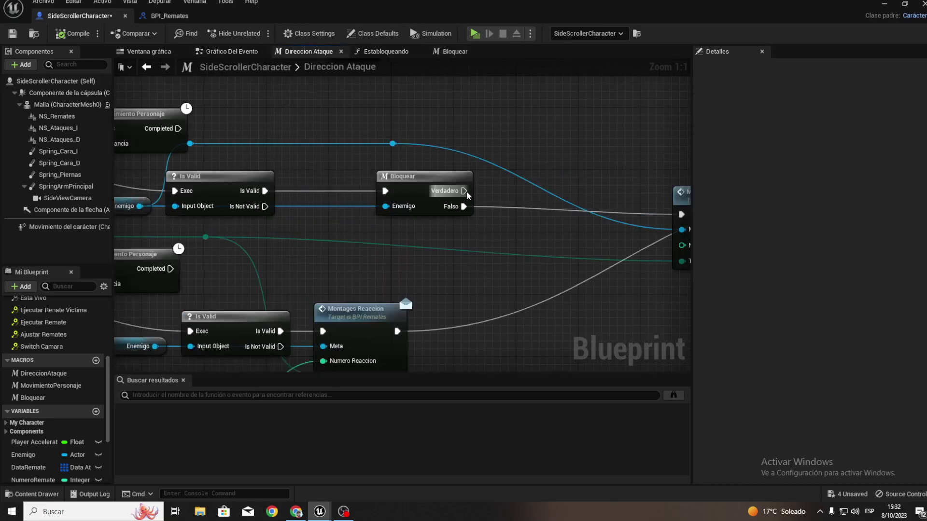
right_click_drag(466, 192, 381, 193)
mouse_move(380, 192)
left_mouse_down()
mouse_move(409, 171)
mouse_move(313, 145)
left_mouse_up()
right_click_drag(312, 145, 478, 146)
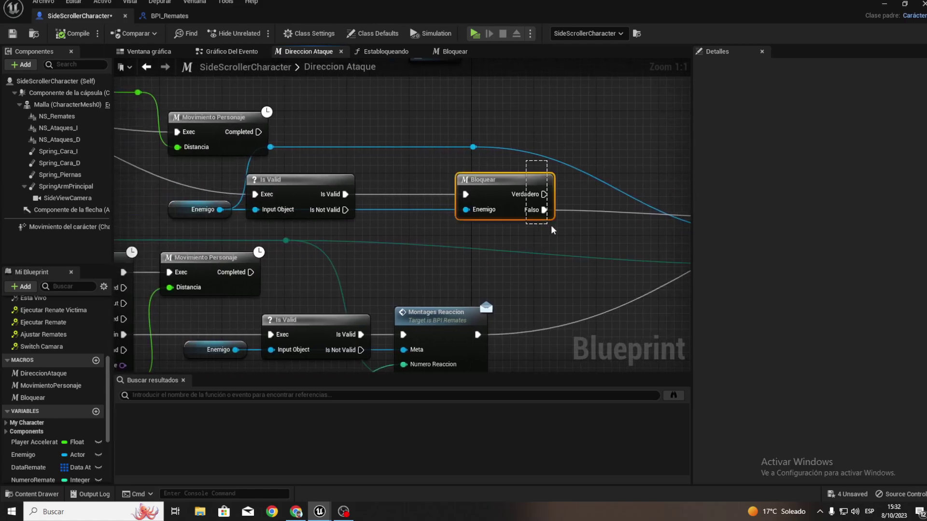
left_click_drag(560, 193, 560, 196)
right_click_drag(560, 196, 506, 245)
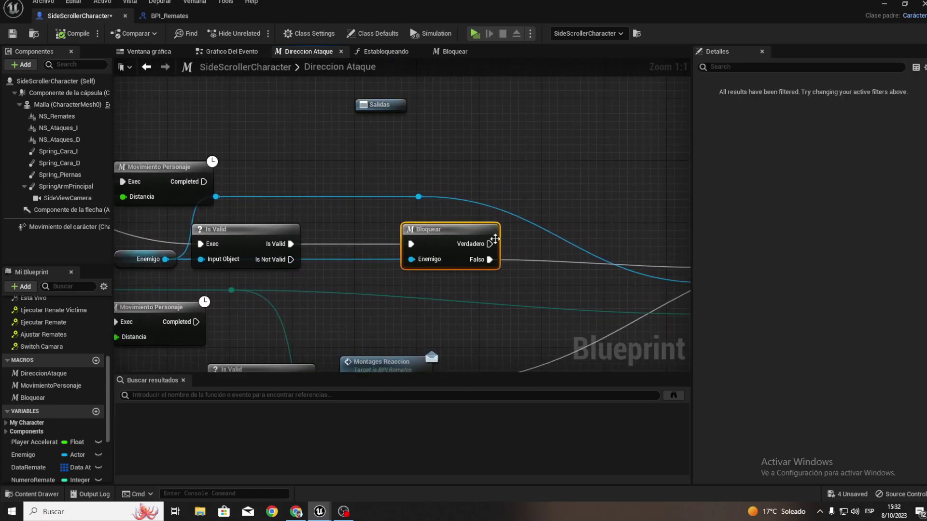
mouse_move(490, 244)
left_mouse_down()
mouse_move(620, 168)
mouse_move(505, 150)
left_mouse_up()
right_click_drag(358, 172, 418, 166)
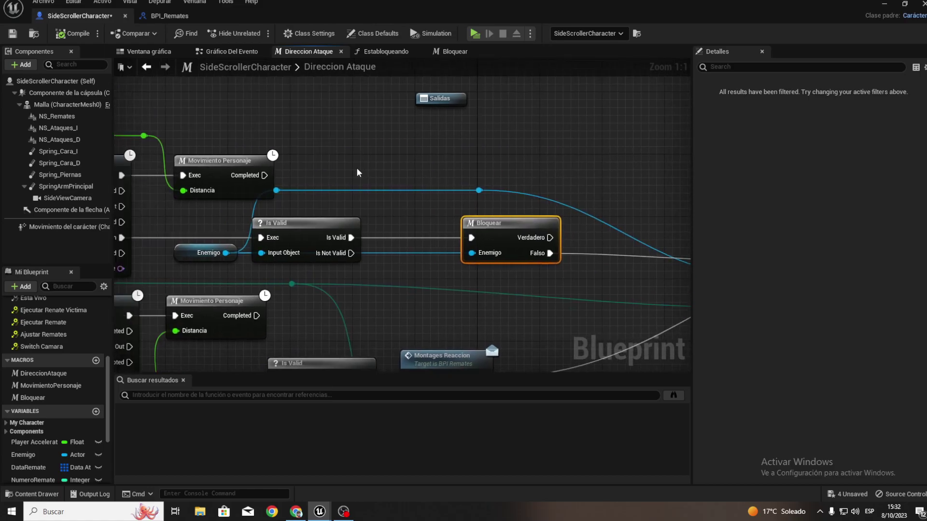
left_click(277, 191)
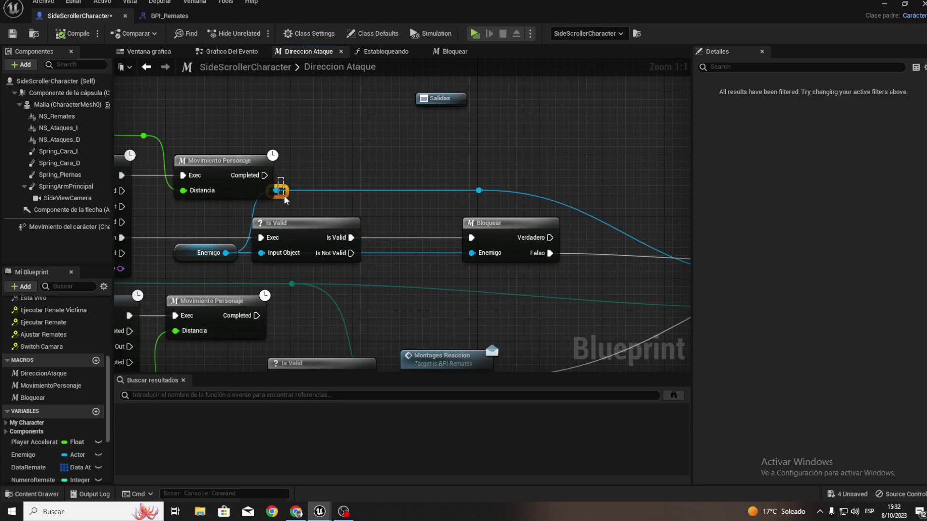
key("q")
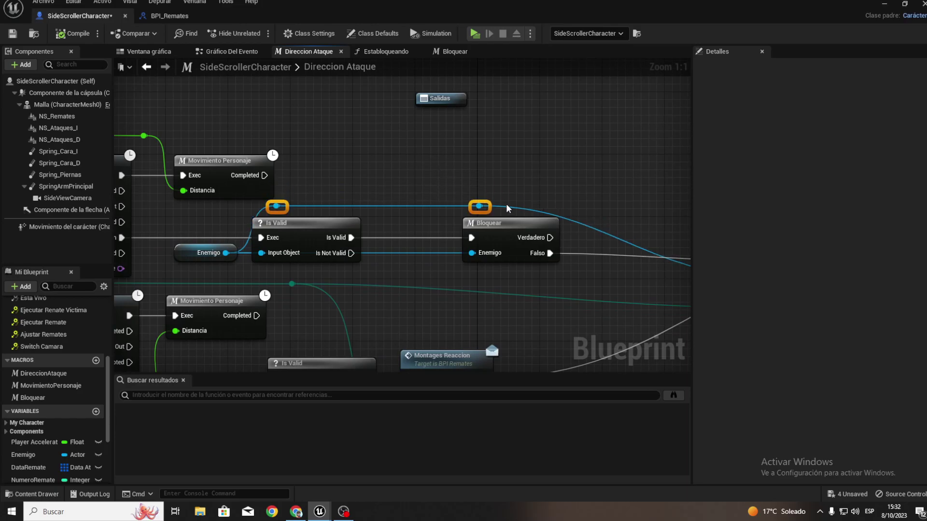
Add a reroute point on the teal wire and move the lower Montages Reaccion right.
mouse_move(508, 209)
right_mouse_down()
mouse_move(374, 207)
mouse_move(310, 189)
right_mouse_up()
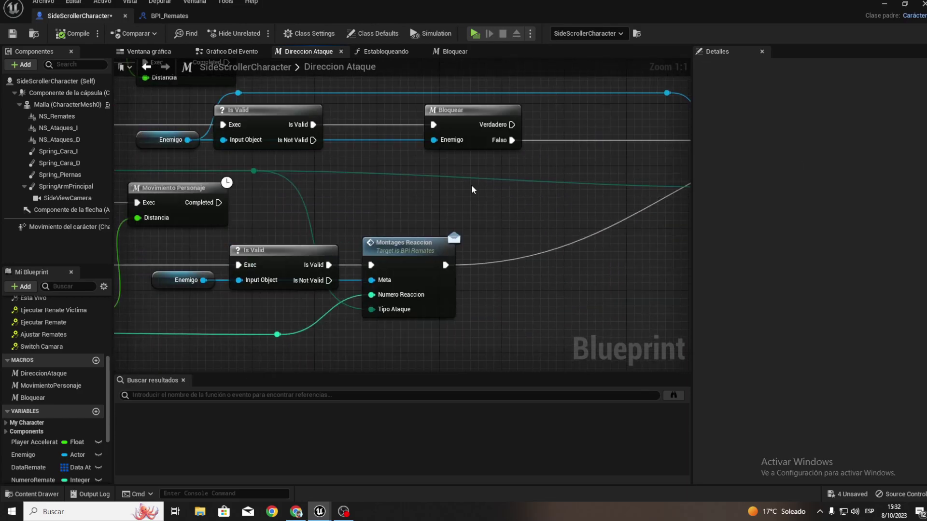
double_click(556, 169)
scroll(556, 168, "down", 4)
mouse_move(557, 168)
right_mouse_down()
mouse_move(604, 203)
mouse_move(554, 214)
mouse_move(509, 199)
mouse_move(650, 316)
right_mouse_up()
scroll(510, 199, "up", 5)
scroll(512, 207, "down", 3)
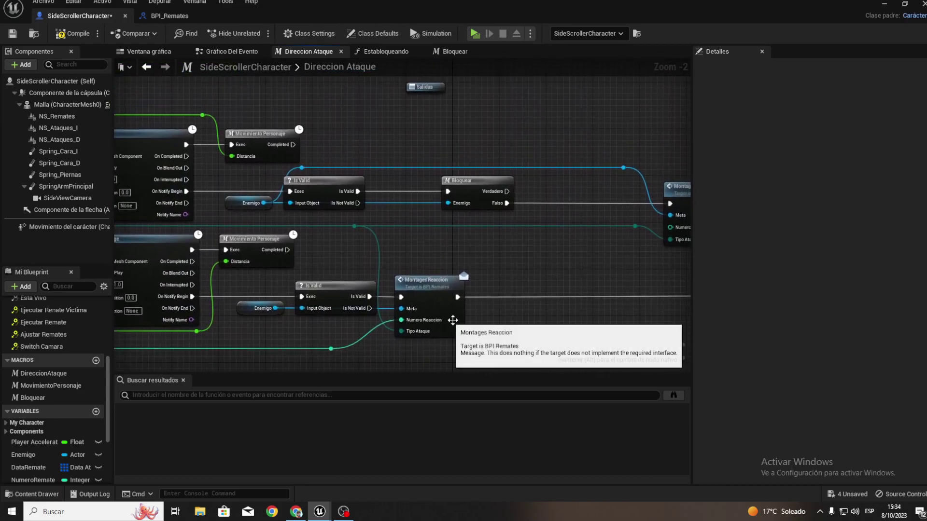
right_click_drag(456, 321, 345, 284)
left_click_drag(333, 276, 462, 279)
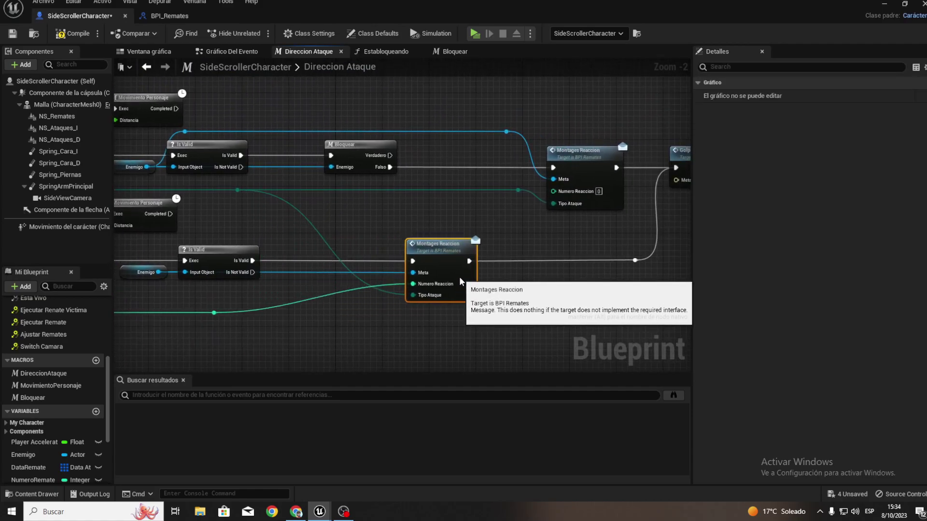
Copy Bloquear, paste it beside the lower Is Valid, and wire Is Valid's success into it.
left_click(341, 160)
key("ctrl+c")
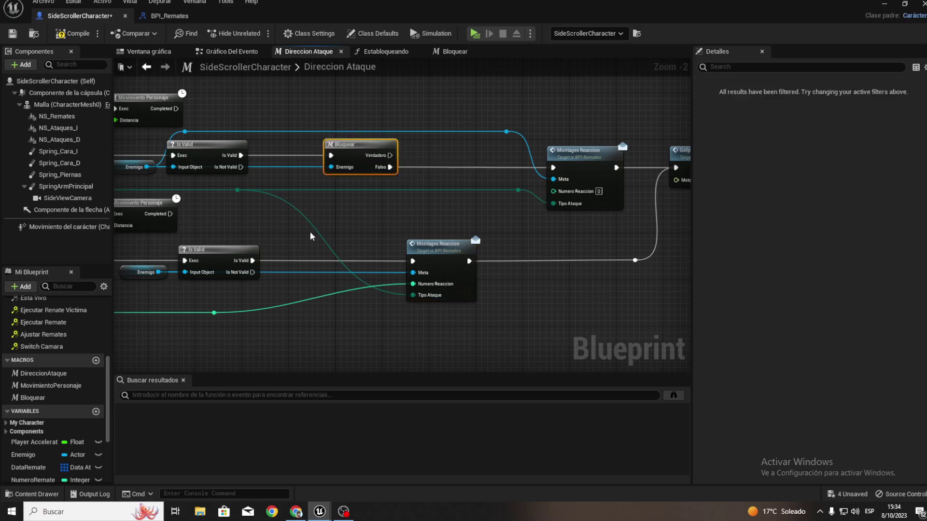
key("ctrl+v")
mouse_move(310, 247)
left_mouse_down()
mouse_move(287, 265)
mouse_move(158, 273)
left_mouse_up()
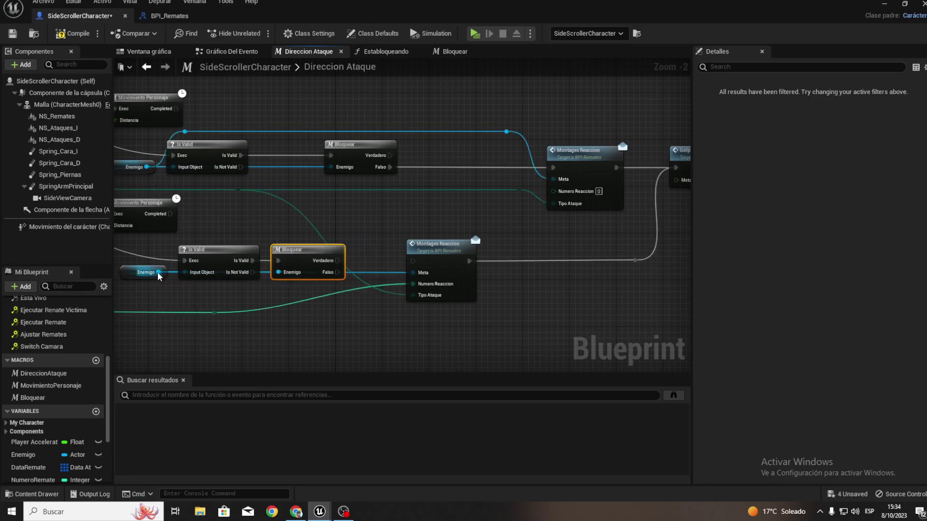
left_click_drag(299, 249, 310, 226)
left_click_drag(253, 261, 290, 237)
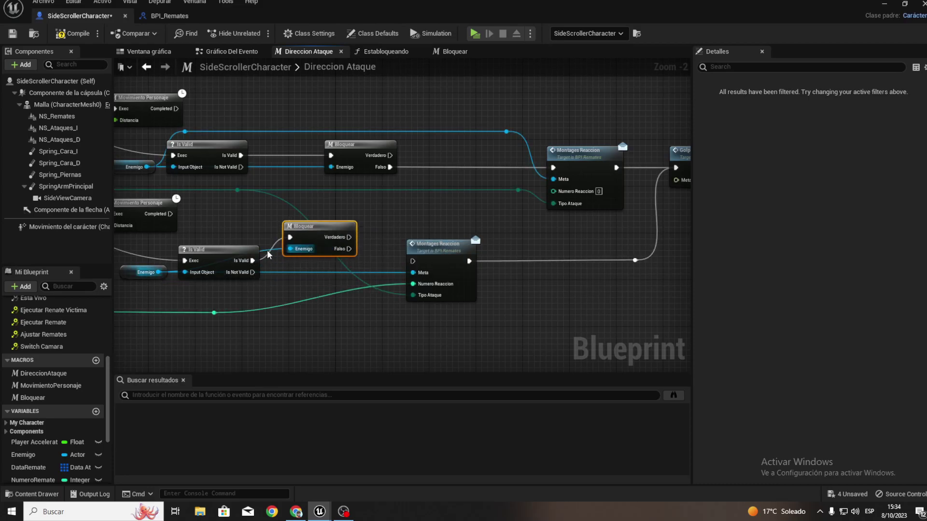
Add and arrange reroute knots on the Enemigo, Meta and green wires around the new Bloquear.
double_click(263, 249)
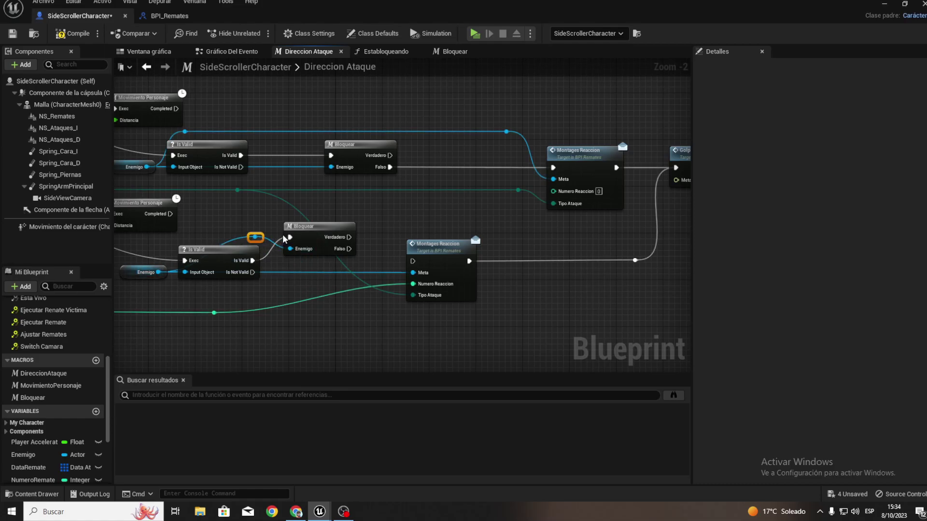
key("ctrl+z")
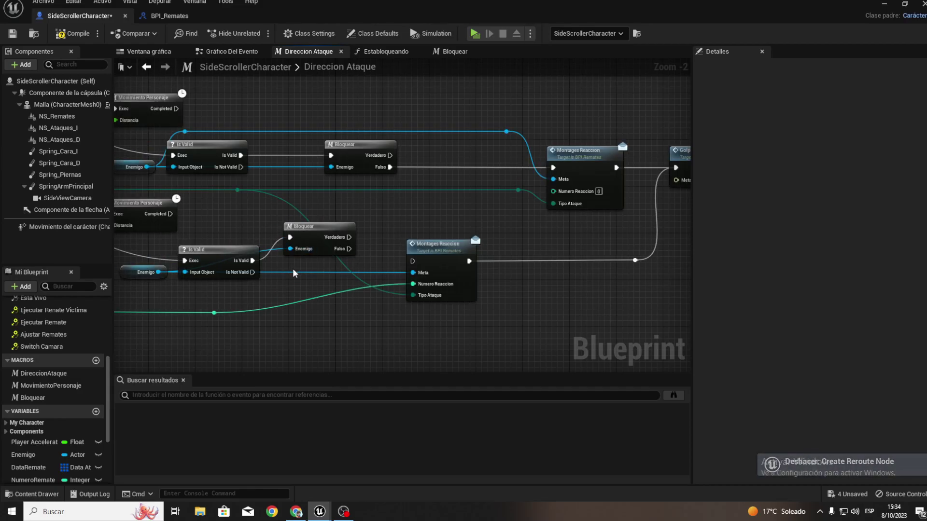
double_click(292, 271)
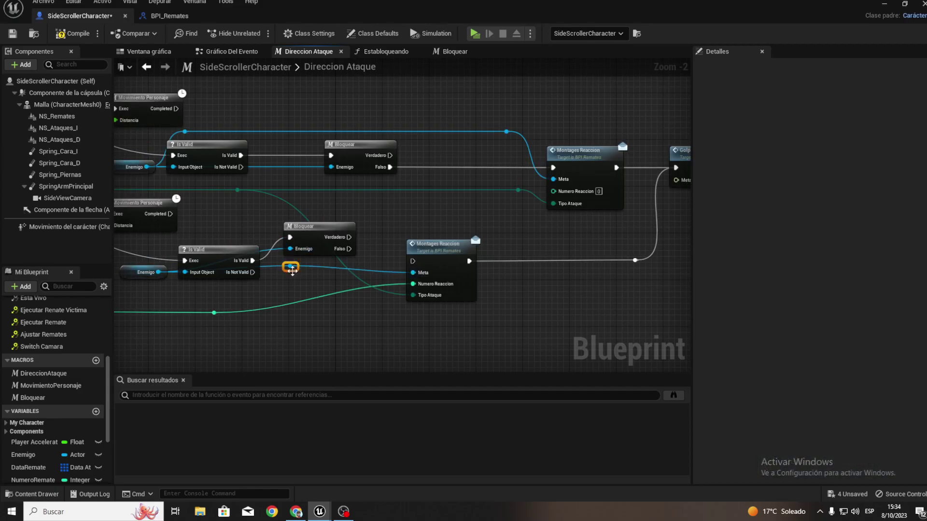
mouse_move(291, 267)
left_mouse_down()
mouse_move(386, 223)
mouse_move(333, 255)
left_mouse_up()
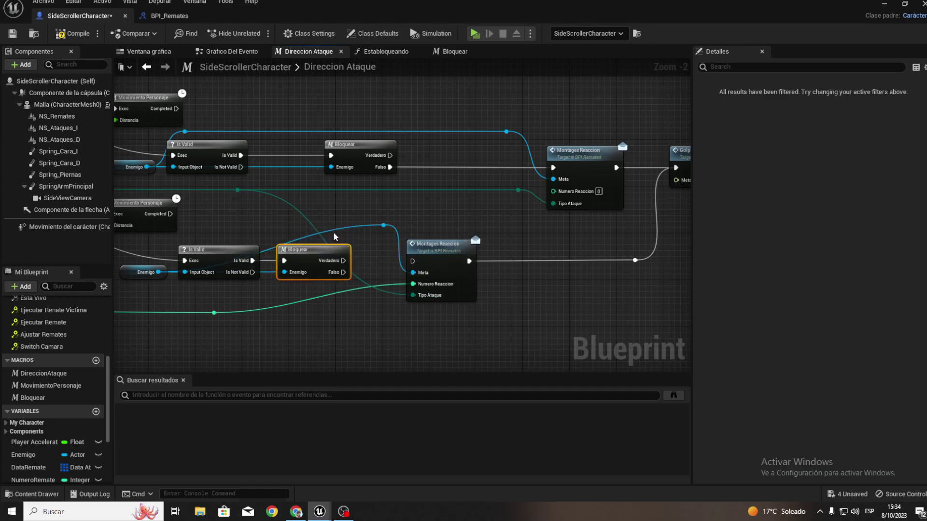
double_click(334, 231)
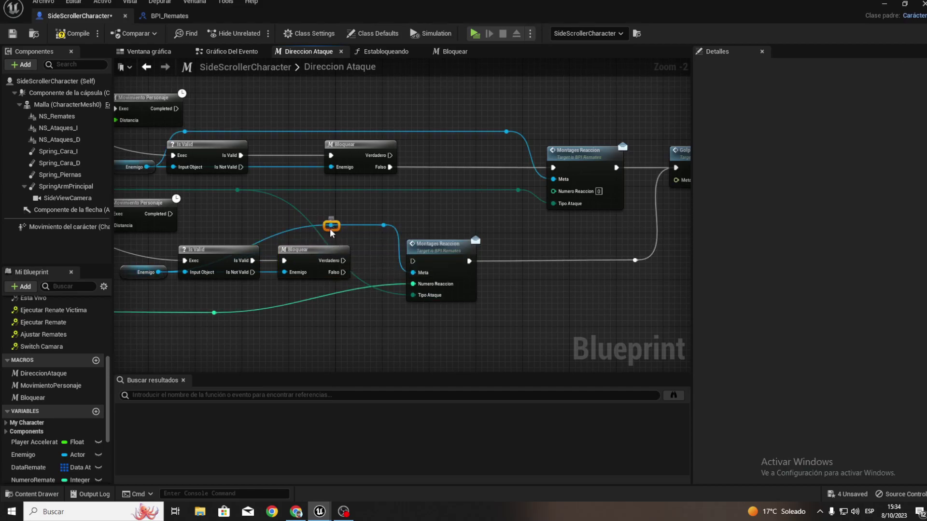
left_click_drag(207, 229, 195, 230)
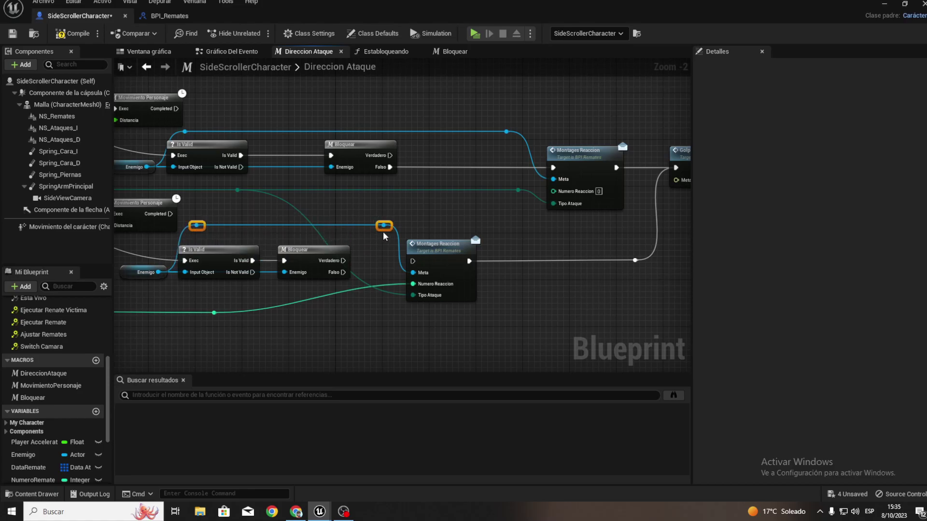
left_click_drag(384, 225, 382, 237)
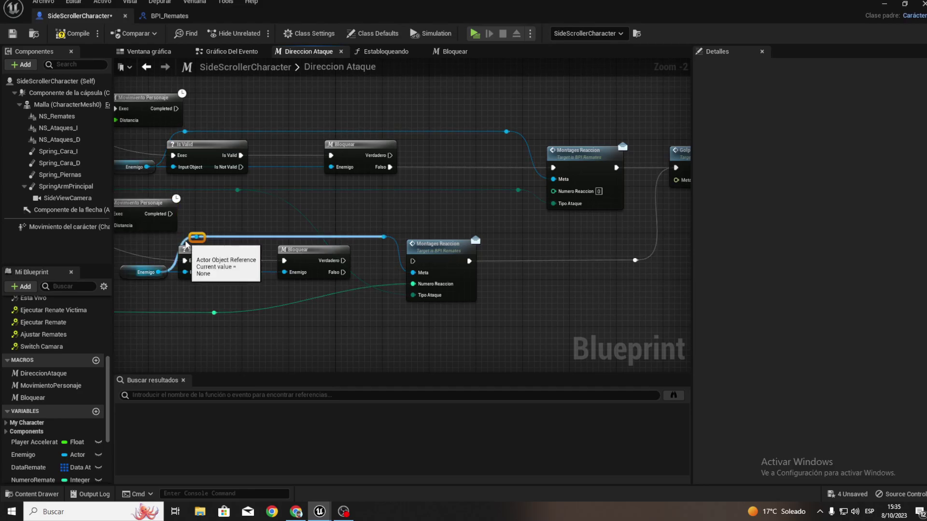
left_click_drag(197, 237, 185, 237)
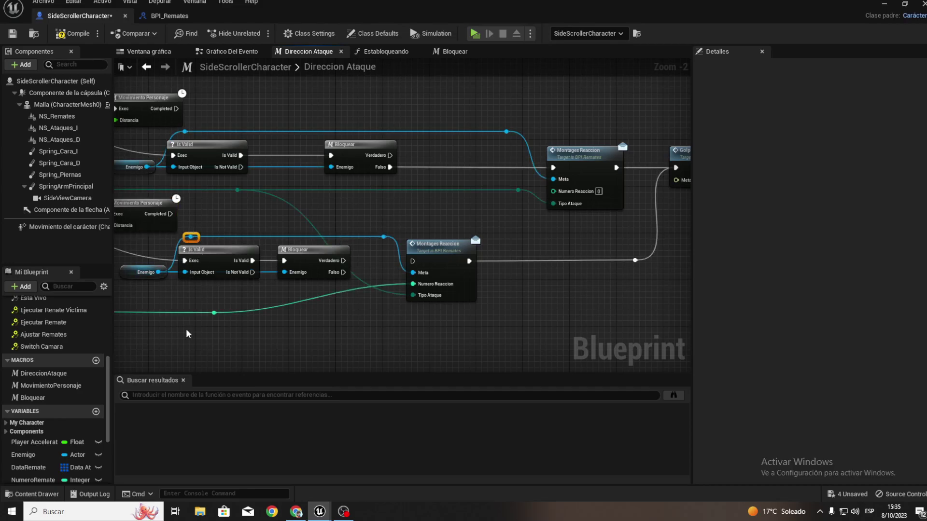
left_click_drag(214, 313, 349, 313)
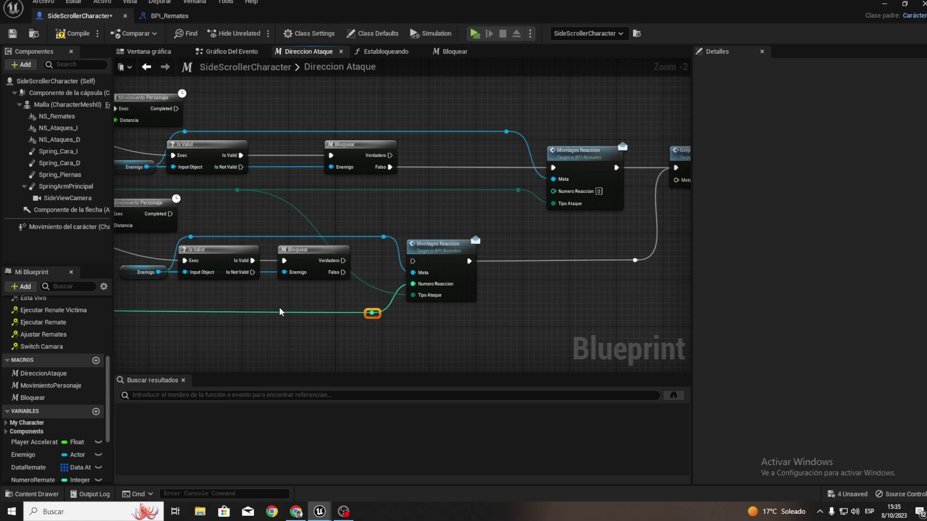
Connect the lower Bloquear's Falso output to its Montages Reaccion.
left_click_drag(344, 272, 412, 261)
right_click_drag(410, 208, 378, 235)
right_click_drag(331, 133, 316, 165)
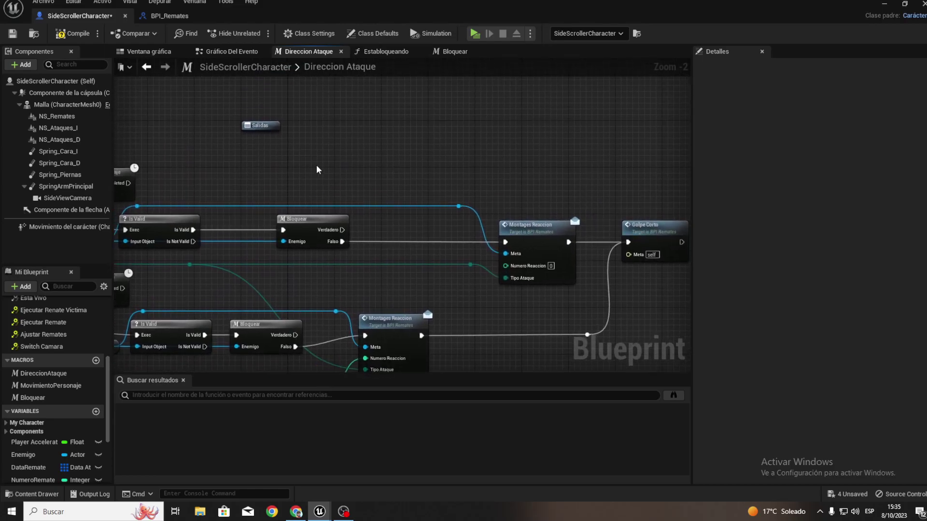
Add a Get Actor Location node above the Bloquear nodes.
right_click(317, 165)
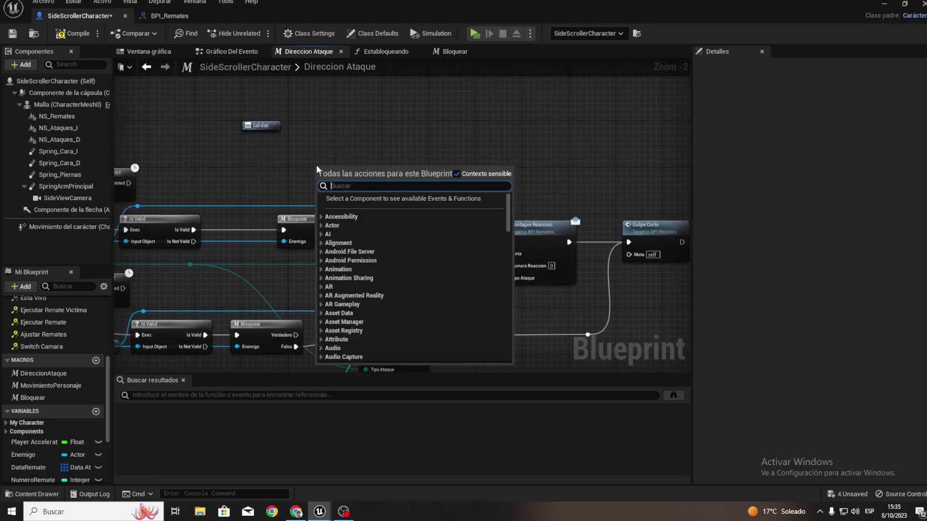
type("ge")
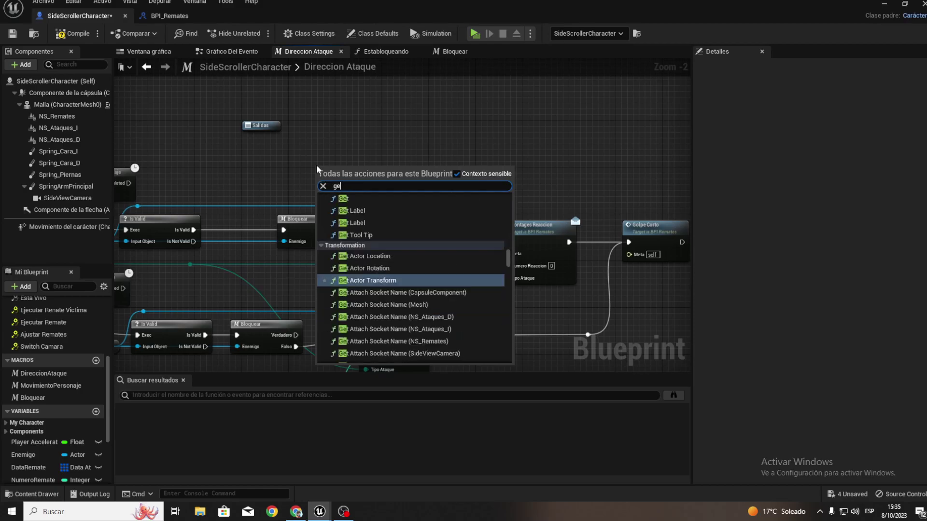
type("t actor location")
key("Return")
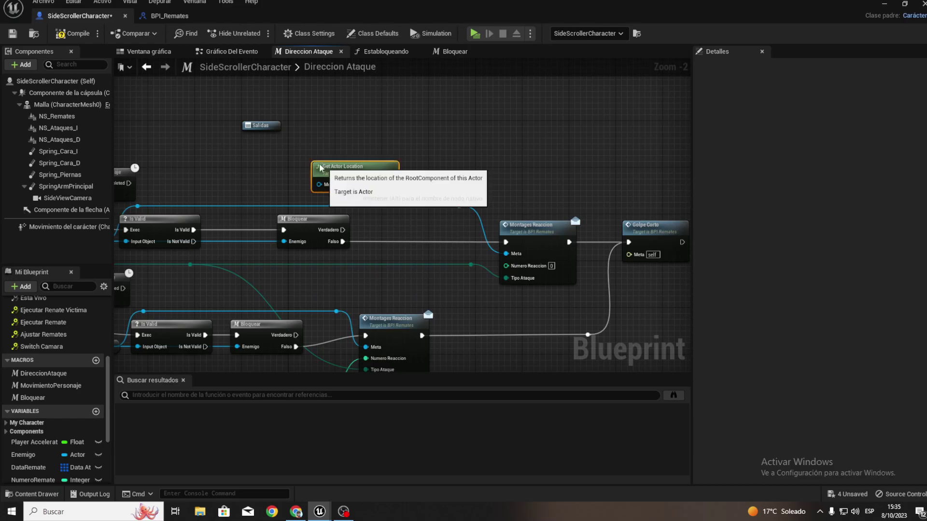
left_click_drag(320, 167, 268, 156)
Feed its Return Value into a new Reproducir sonido en la ubicación node.
left_click_drag(338, 172, 372, 154)
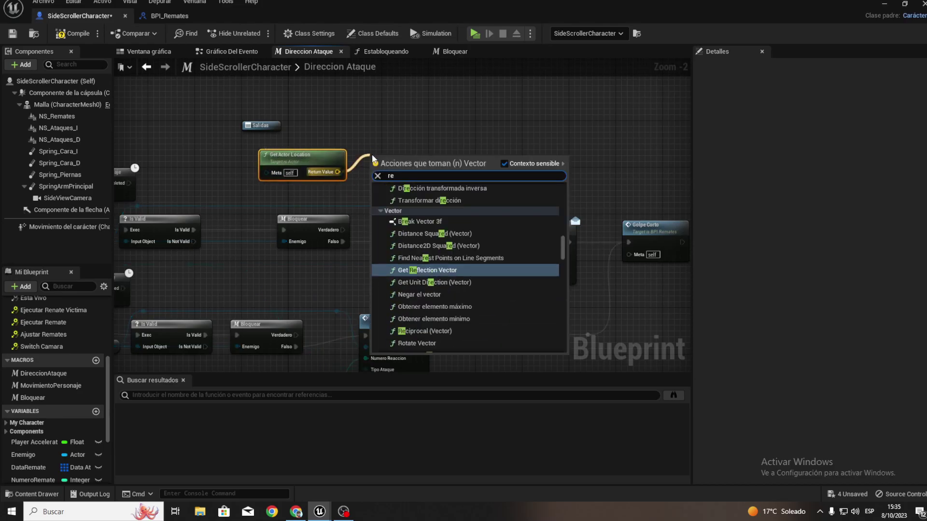
type("repro")
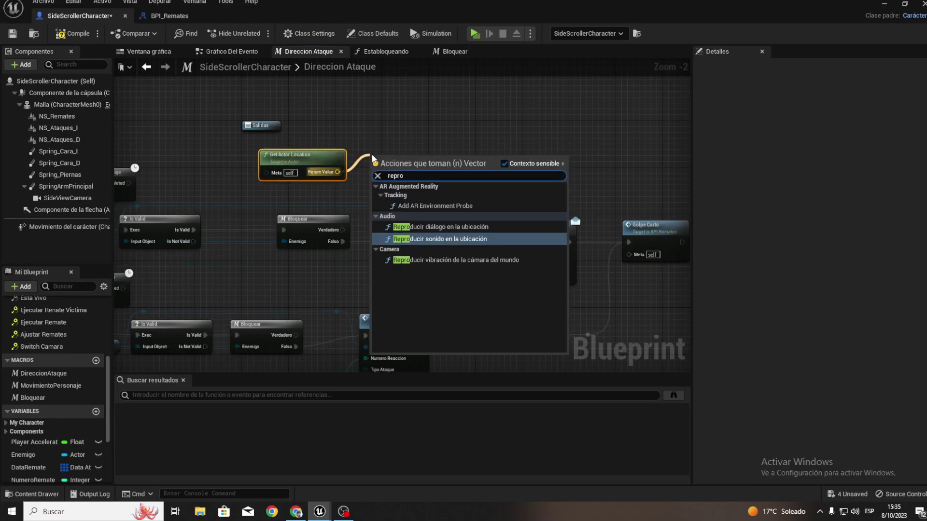
key("Return")
mouse_move(397, 166)
left_mouse_down()
mouse_move(425, 137)
mouse_move(401, 138)
mouse_move(294, 336)
left_mouse_up()
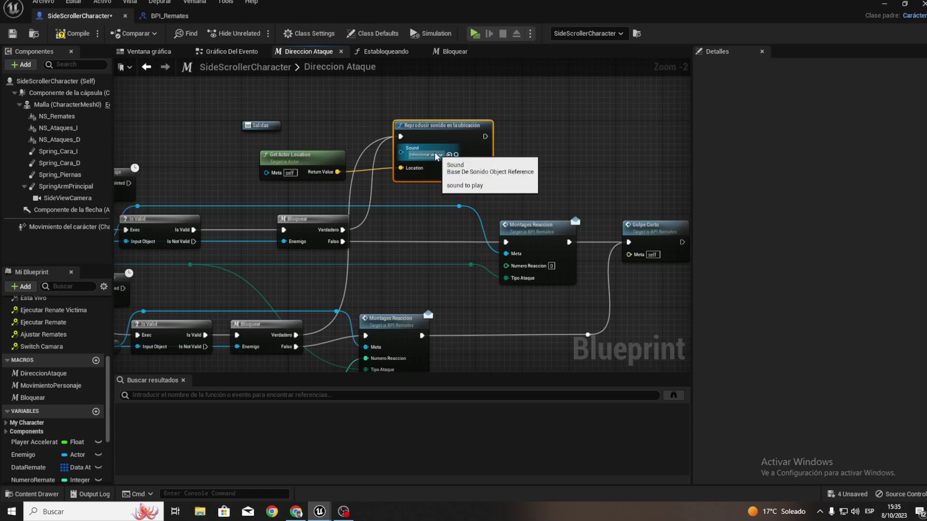
key("q")
left_click(558, 140)
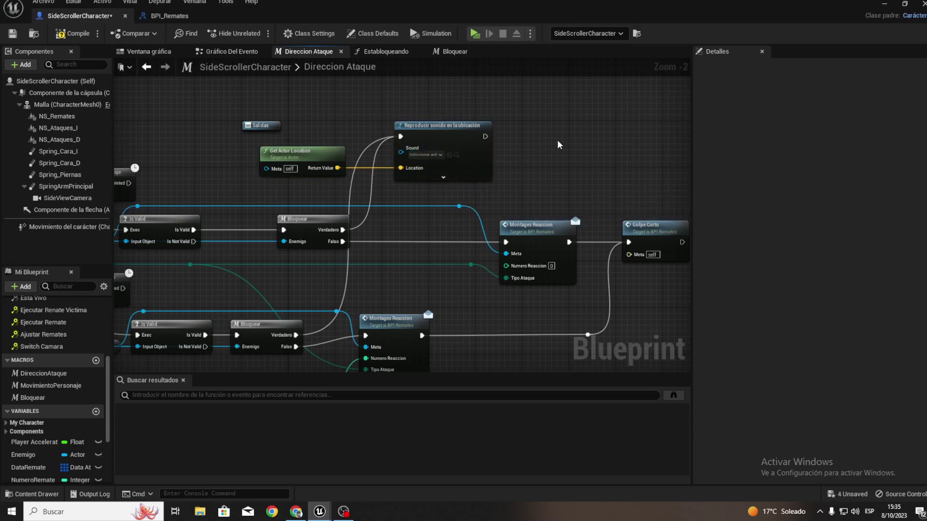
left_click_drag(451, 158, 433, 159)
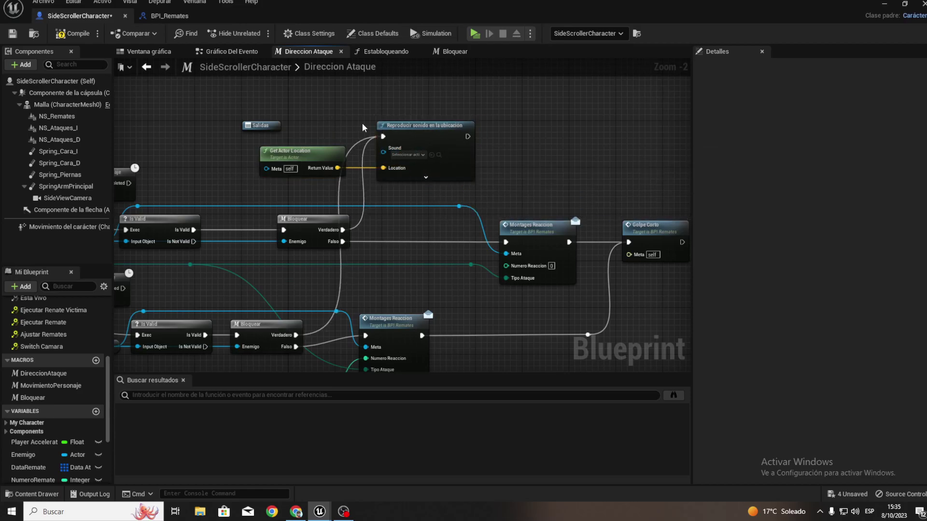
right_click_drag(585, 160, 484, 122)
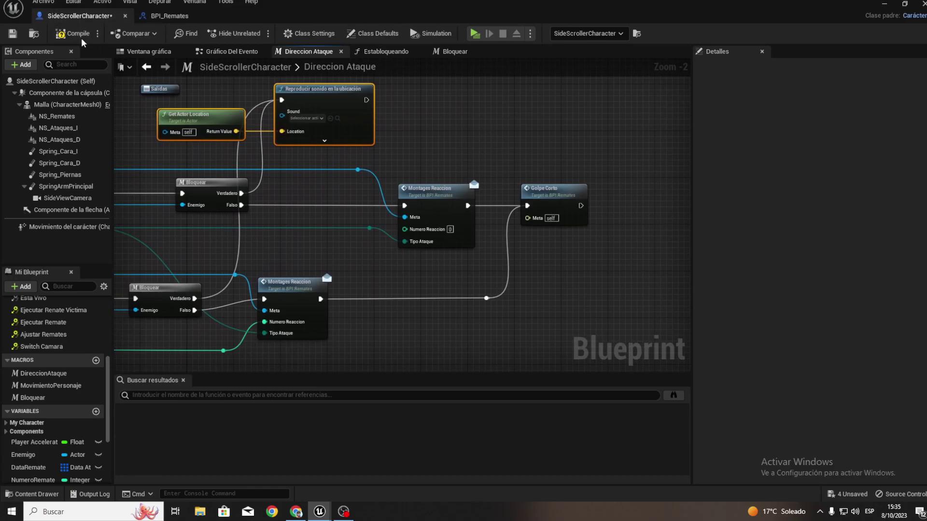
left_click(471, 35)
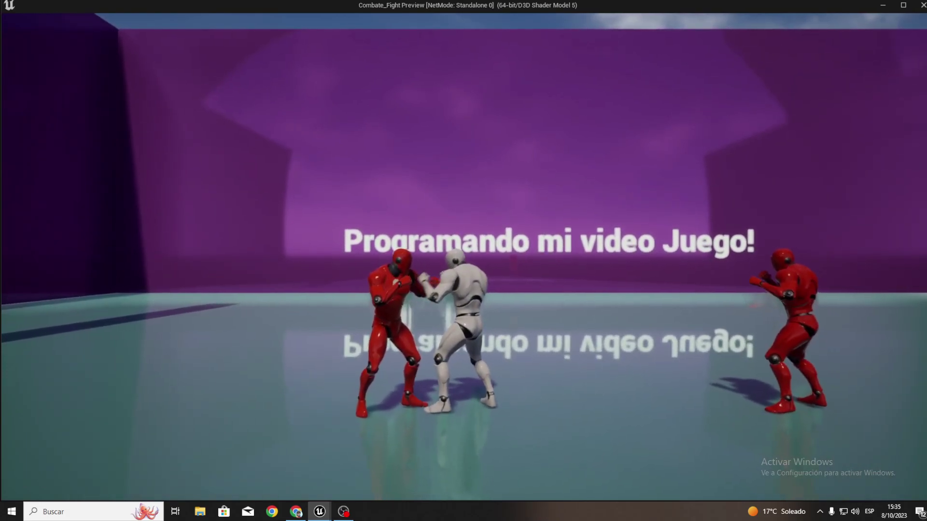
key("d")
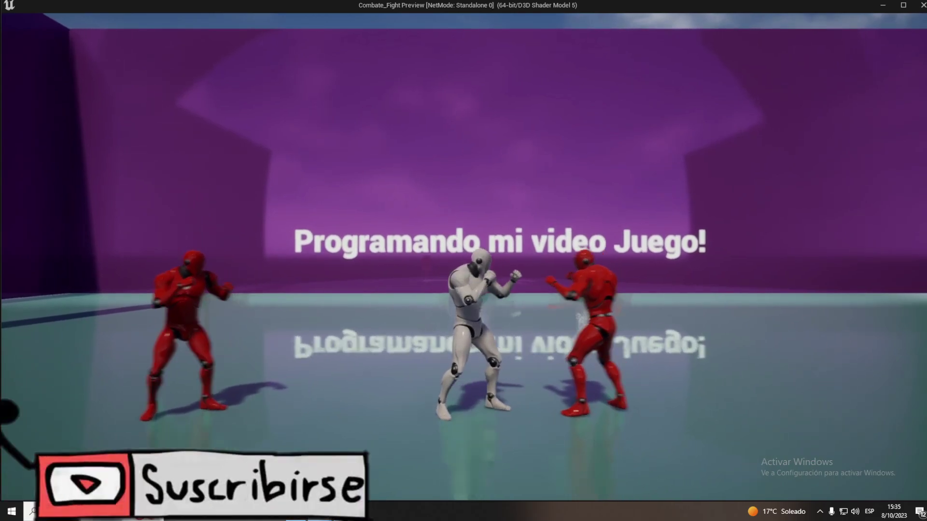
key("e")
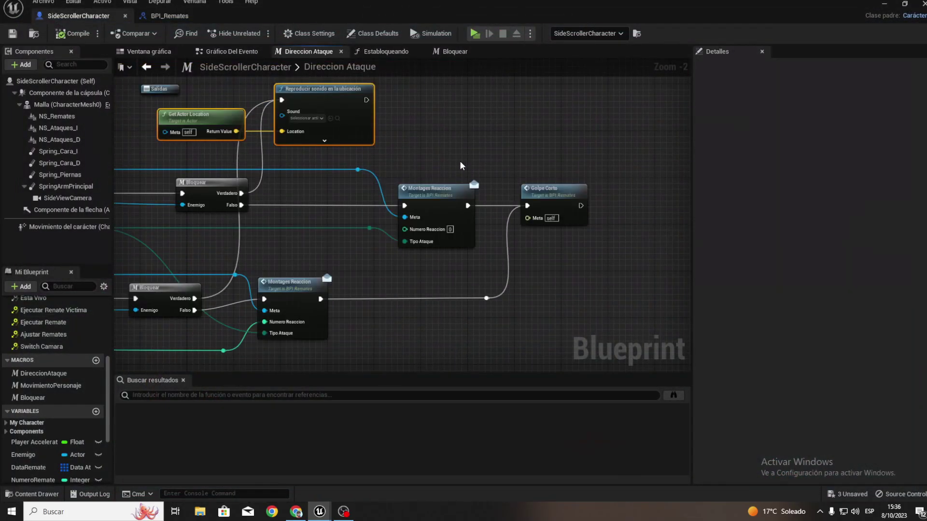
Close the SideScrollerCharacter Blueprint editor window with its X button.
right_click_drag(477, 156, 508, 159)
key("alt+Tab")
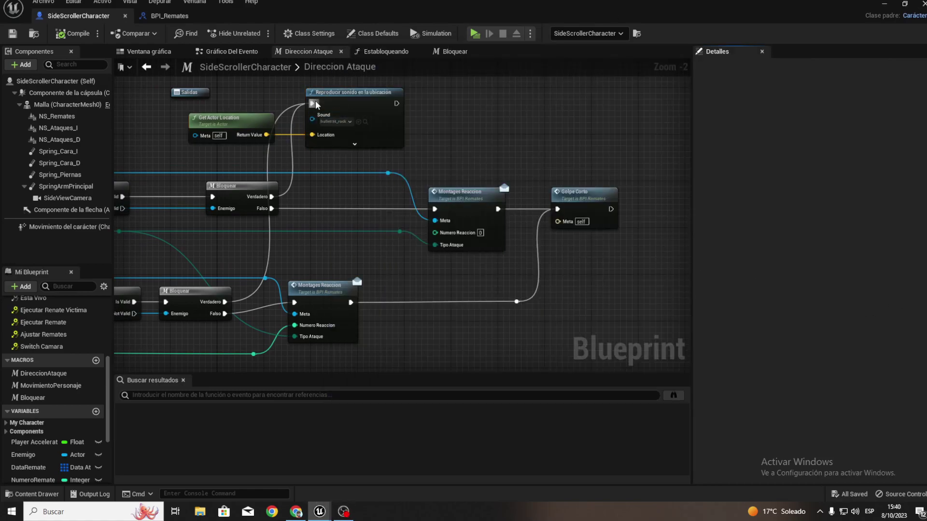
left_click(921, 5)
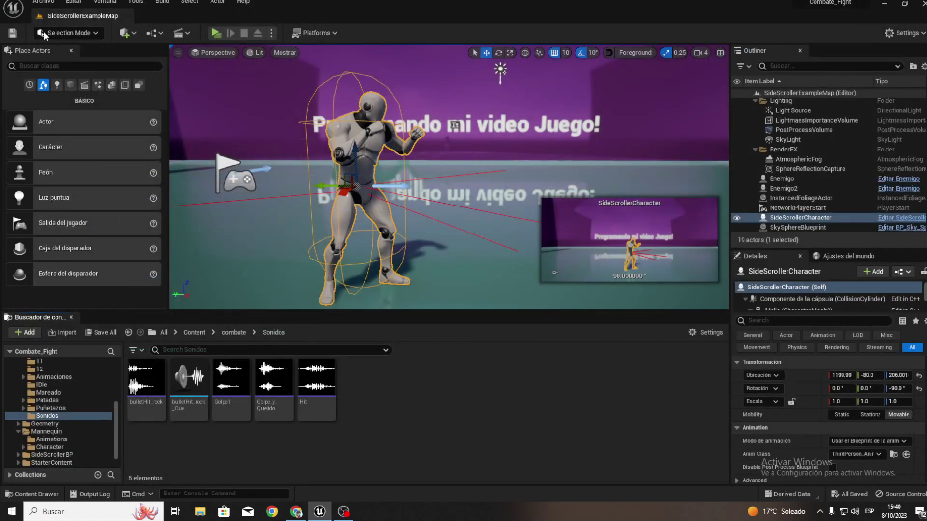
left_click(211, 32)
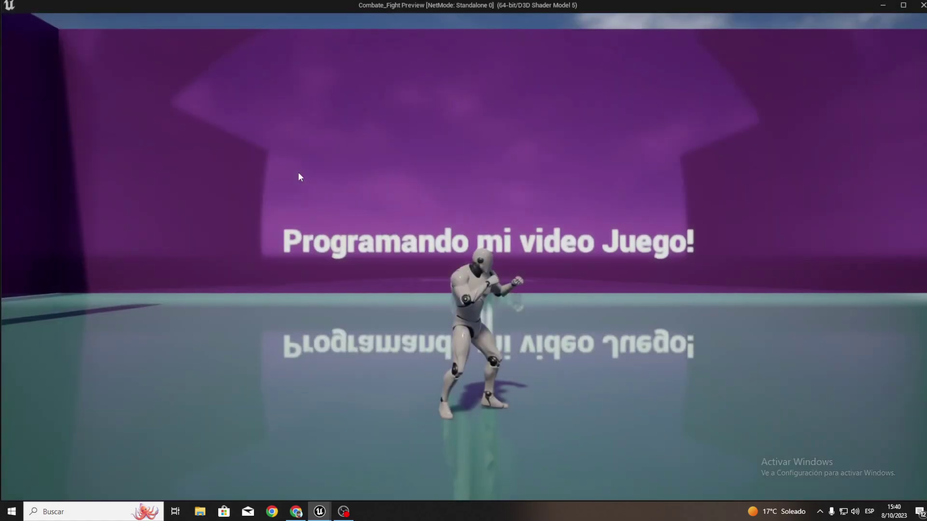
key("a")
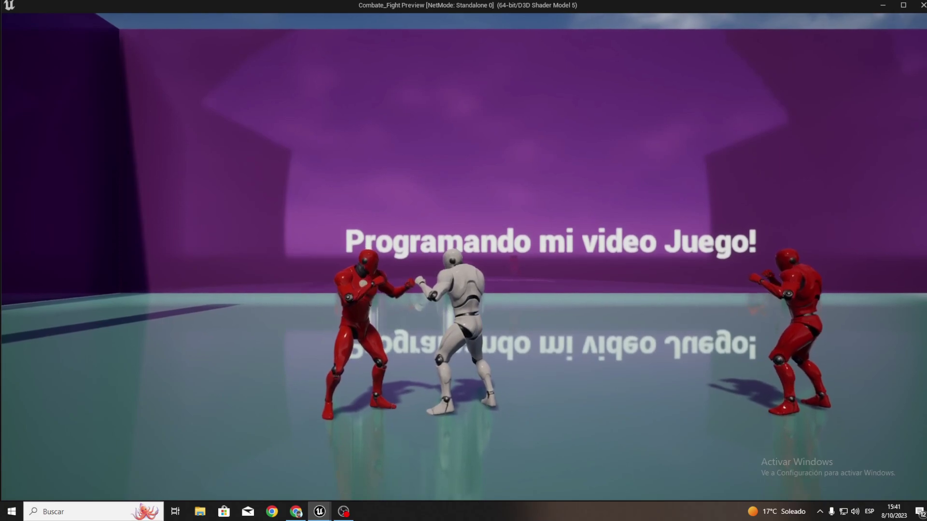
key("e")
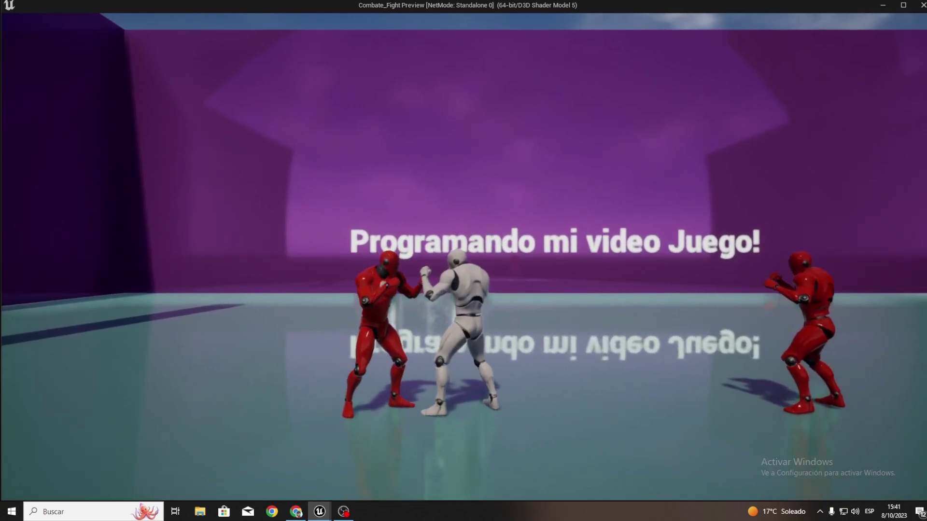
key("e")
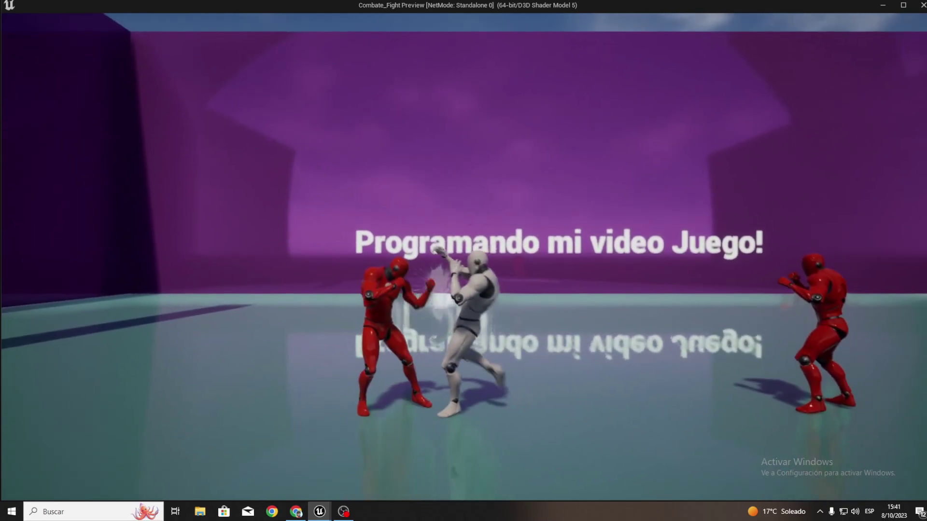
key("e")
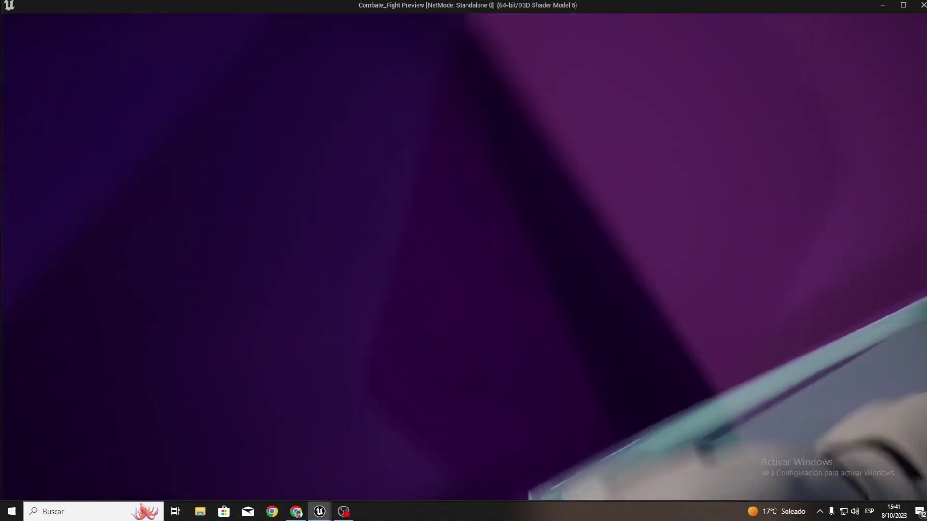
key("Escape")
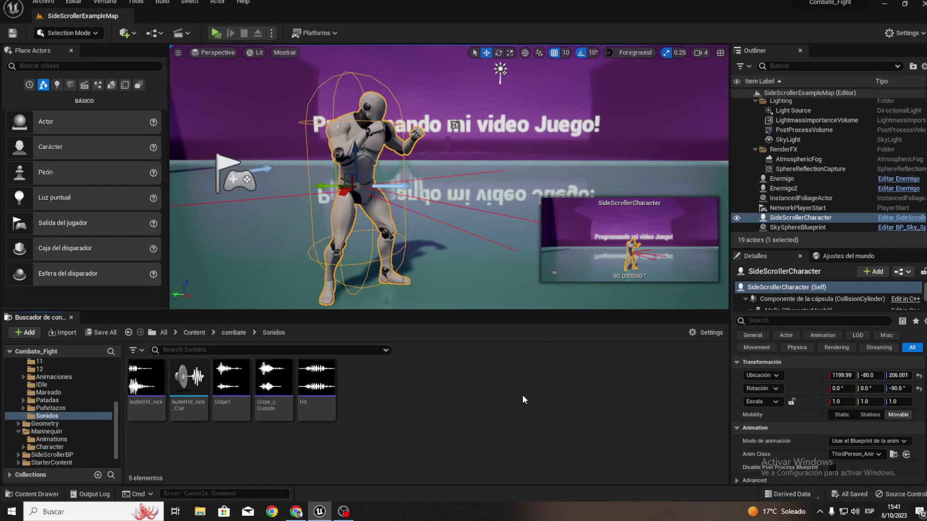
Orbit around and frame the character in the level, then bring OBS Studio forward.
mouse_move(379, 207)
right_mouse_down()
mouse_move(338, 203)
mouse_move(474, 350)
right_mouse_up()
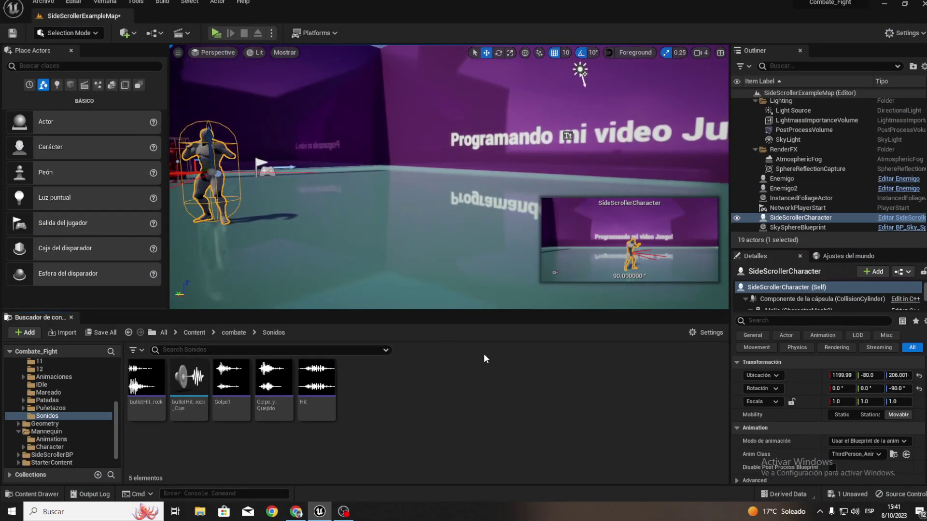
key("f")
right_click_drag(449, 184, 449, 184)
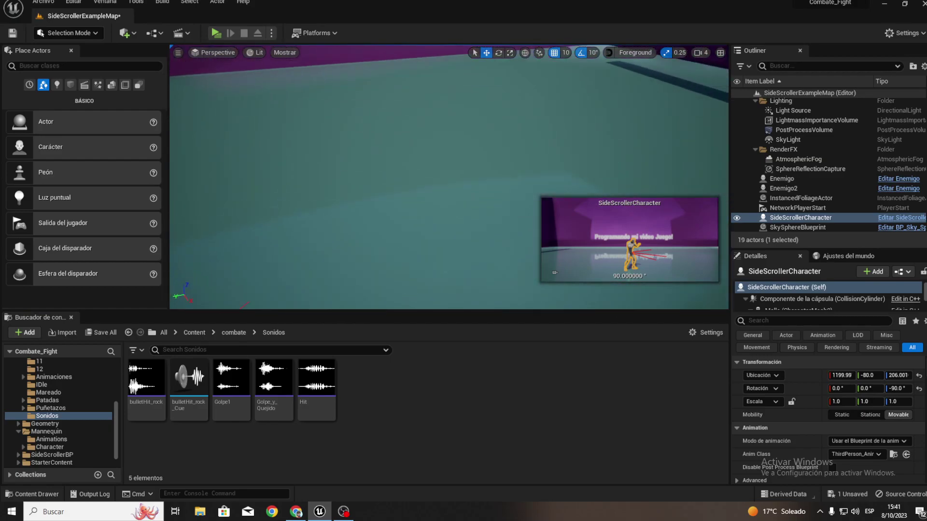
right_click_drag(461, 215, 443, 293)
left_click(349, 516)
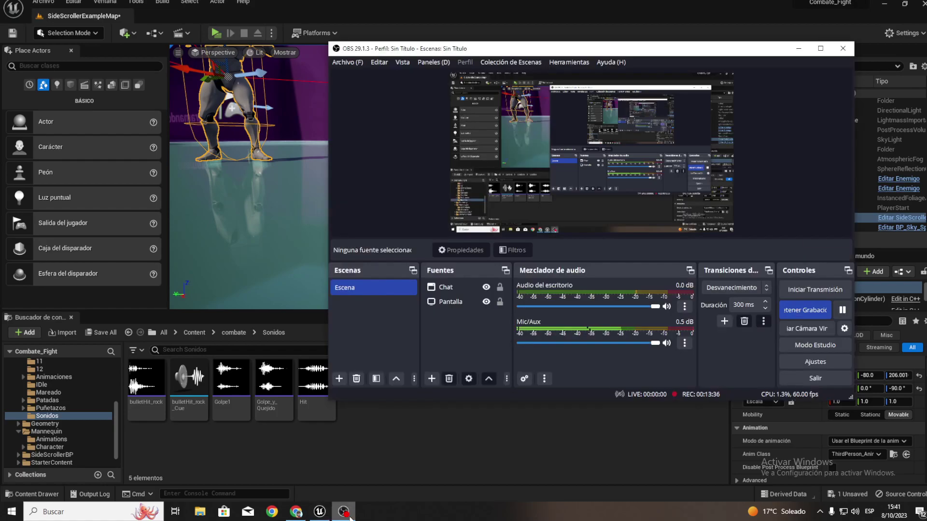